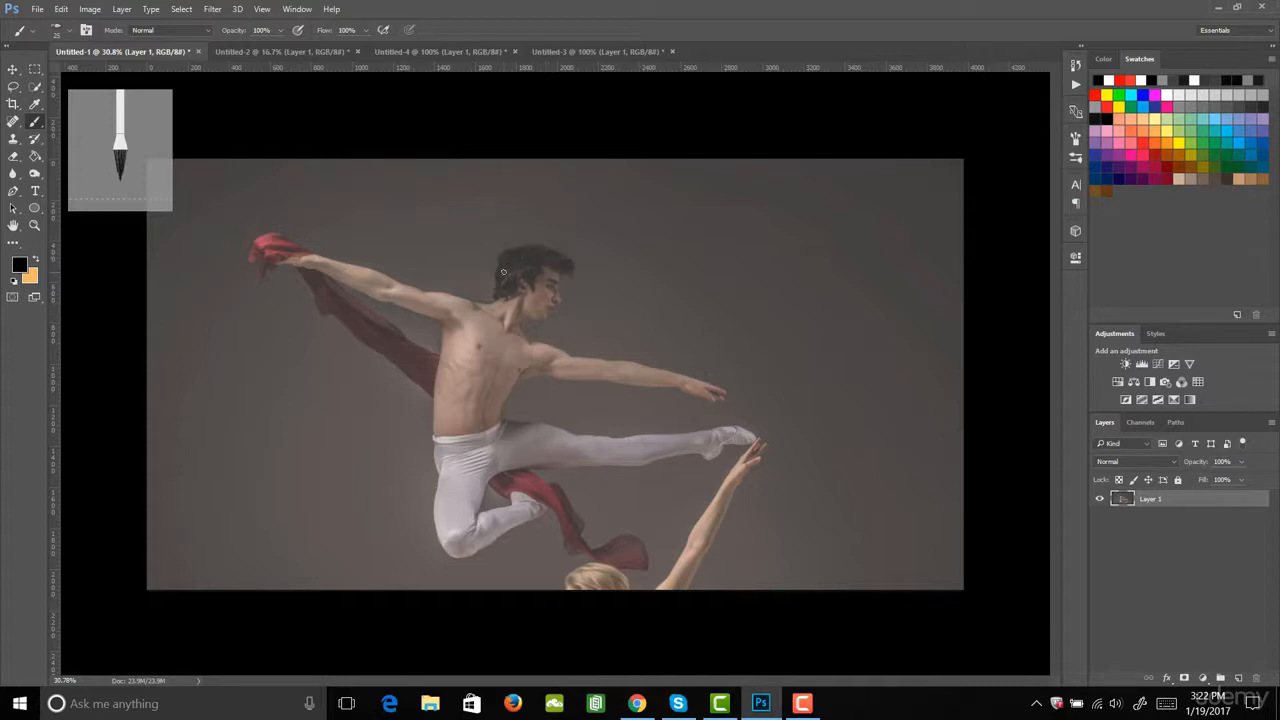
Brush black construction lines over the leaping dancer's head as a circle with jaw and over his chest as a box.
{"action": "mouse_move", "coordinate": [522, 260]}
{"action": "left_mouse_down"}
{"action": "mouse_move", "coordinate": [553, 288]}
{"action": "mouse_move", "coordinate": [503, 285]}
{"action": "mouse_move", "coordinate": [538, 253]}
{"action": "mouse_move", "coordinate": [552, 296]}
{"action": "mouse_move", "coordinate": [516, 300]}
{"action": "mouse_move", "coordinate": [551, 299]}
{"action": "mouse_move", "coordinate": [548, 313]}
{"action": "mouse_move", "coordinate": [558, 277]}
{"action": "mouse_move", "coordinate": [545, 313]}
{"action": "mouse_move", "coordinate": [519, 314]}
{"action": "mouse_move", "coordinate": [511, 299]}
{"action": "mouse_move", "coordinate": [545, 318]}
{"action": "left_mouse_up"}
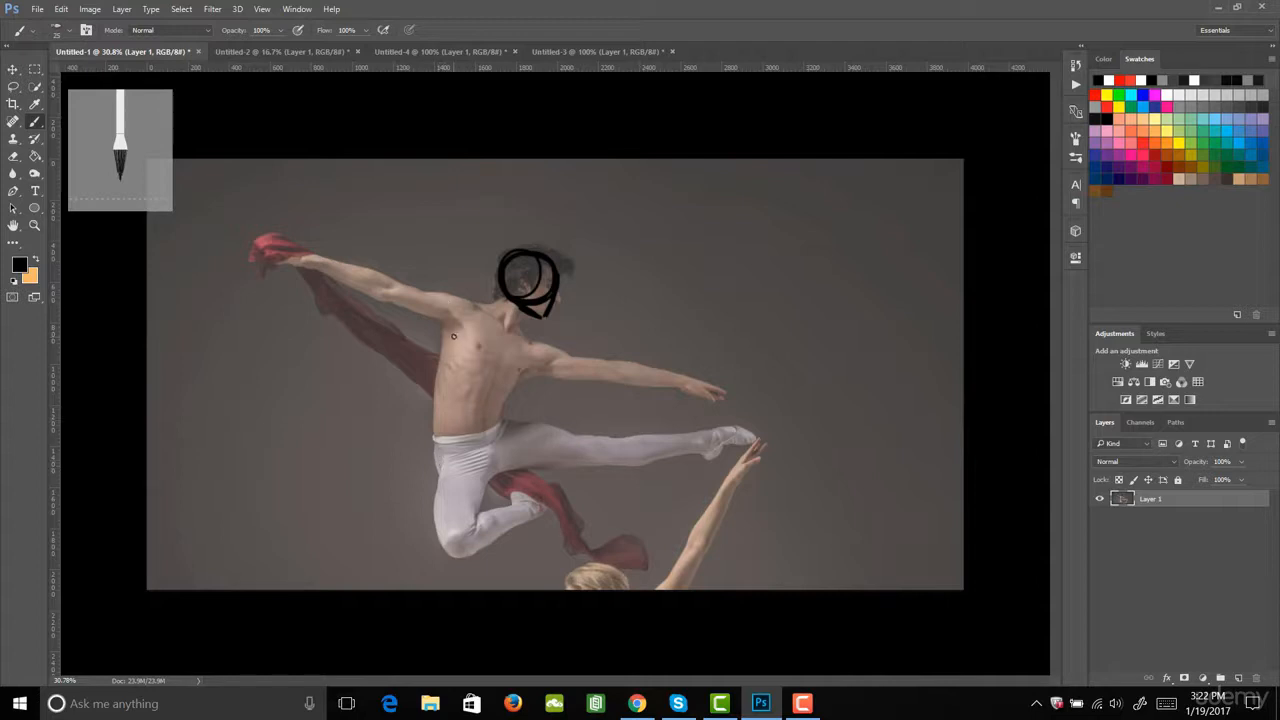
{"action": "left_click_drag", "start_coordinate": [458, 304], "coordinate": [443, 352]}
{"action": "left_click_drag", "start_coordinate": [483, 311], "coordinate": [466, 360]}
{"action": "mouse_move", "coordinate": [459, 304]}
{"action": "left_mouse_down"}
{"action": "mouse_move", "coordinate": [529, 346]}
{"action": "mouse_move", "coordinate": [491, 317]}
{"action": "mouse_move", "coordinate": [512, 392]}
{"action": "left_mouse_up"}
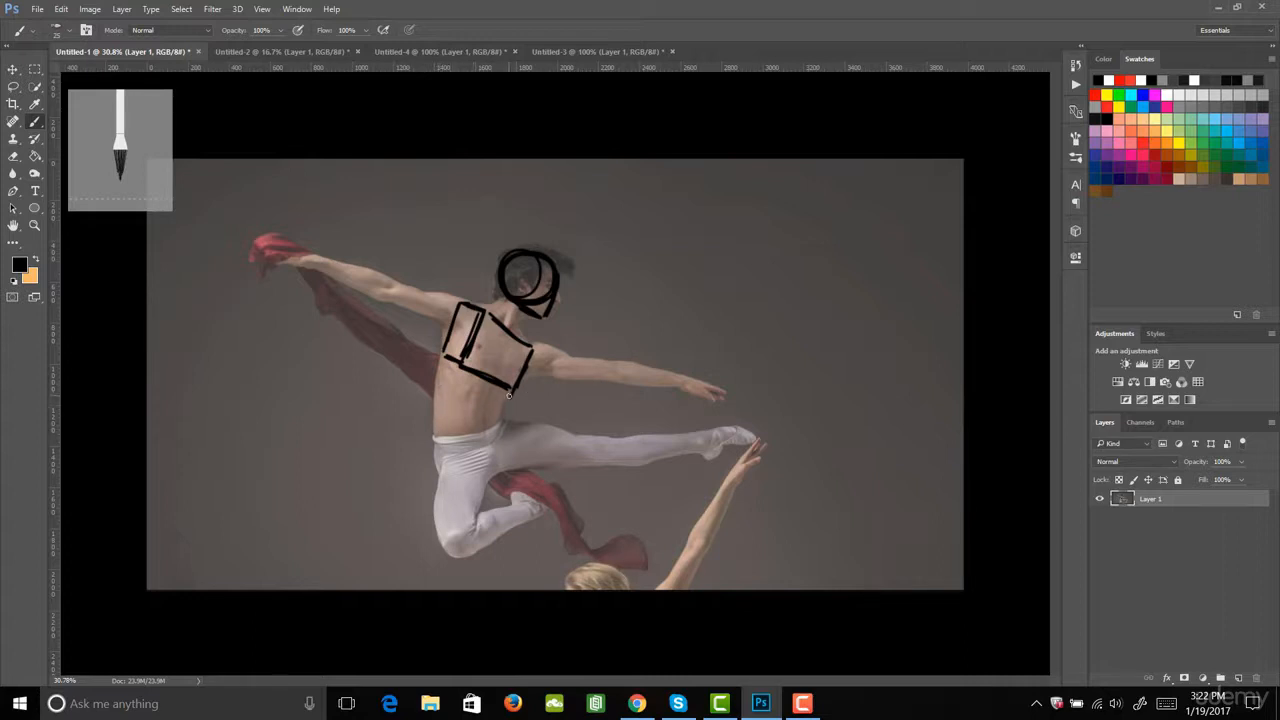
Draw a three-dimensional box in black over the dancer's waist and pelvis, including its side and top faces.
{"action": "mouse_move", "coordinate": [509, 395]}
{"action": "left_mouse_down"}
{"action": "mouse_move", "coordinate": [442, 409]}
{"action": "mouse_move", "coordinate": [458, 465]}
{"action": "mouse_move", "coordinate": [516, 462]}
{"action": "left_mouse_up"}
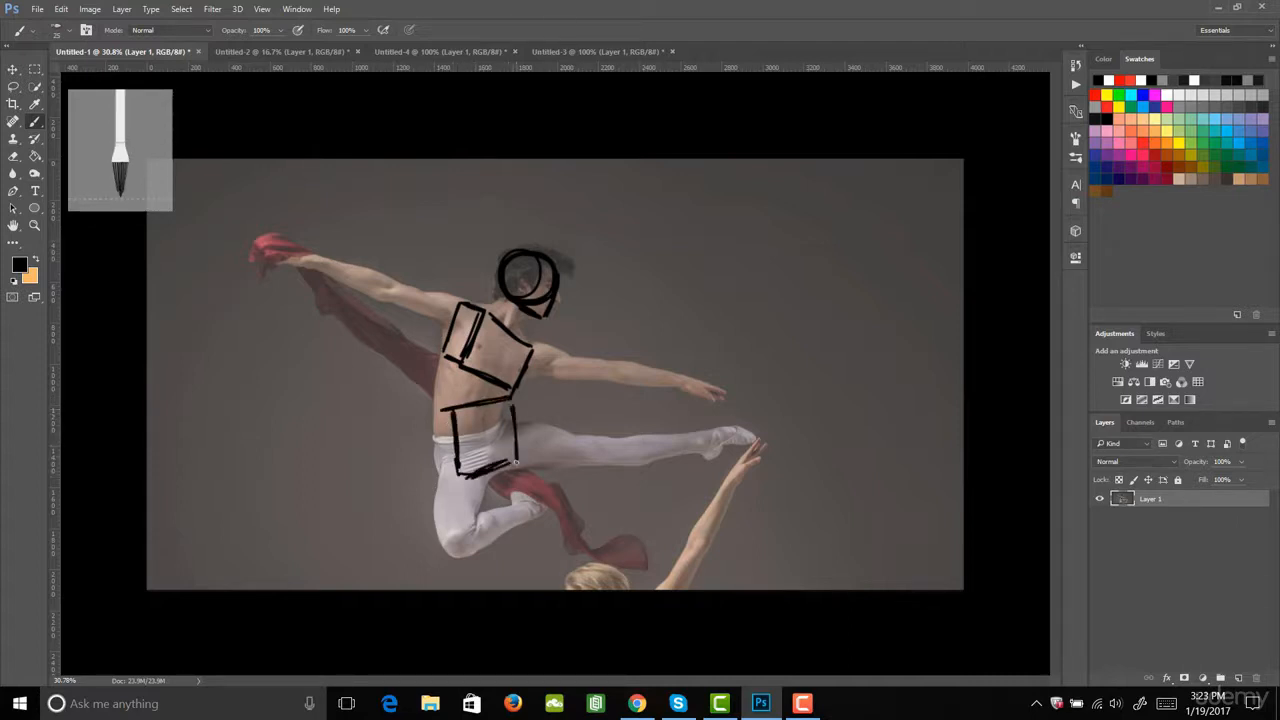
{"action": "left_click_drag", "start_coordinate": [514, 418], "coordinate": [516, 463]}
{"action": "left_click_drag", "start_coordinate": [436, 401], "coordinate": [437, 467]}
{"action": "mouse_move", "coordinate": [436, 401]}
{"action": "left_mouse_down"}
{"action": "mouse_move", "coordinate": [492, 386]}
{"action": "mouse_move", "coordinate": [506, 397]}
{"action": "mouse_move", "coordinate": [476, 392]}
{"action": "left_mouse_up"}
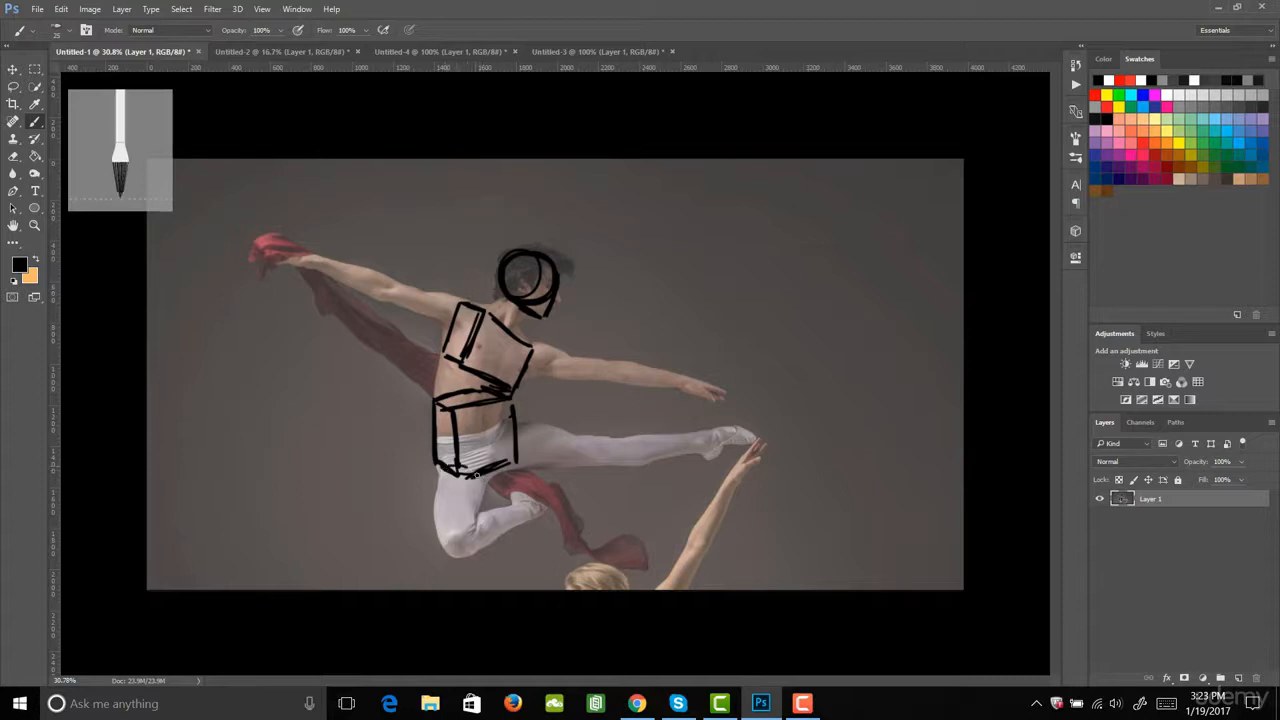
Block in the dancer's bent leg and extended leg with thigh and shin cylinders, a knee circle and wedge-shaped feet.
{"action": "mouse_move", "coordinate": [466, 466]}
{"action": "left_mouse_down"}
{"action": "mouse_move", "coordinate": [484, 490]}
{"action": "mouse_move", "coordinate": [477, 522]}
{"action": "mouse_move", "coordinate": [440, 536]}
{"action": "mouse_move", "coordinate": [456, 515]}
{"action": "left_mouse_up"}
{"action": "mouse_move", "coordinate": [448, 466]}
{"action": "left_mouse_down"}
{"action": "mouse_move", "coordinate": [437, 524]}
{"action": "mouse_move", "coordinate": [481, 552]}
{"action": "mouse_move", "coordinate": [476, 524]}
{"action": "mouse_move", "coordinate": [477, 548]}
{"action": "mouse_move", "coordinate": [532, 518]}
{"action": "mouse_move", "coordinate": [502, 538]}
{"action": "mouse_move", "coordinate": [504, 509]}
{"action": "mouse_move", "coordinate": [527, 514]}
{"action": "mouse_move", "coordinate": [515, 495]}
{"action": "mouse_move", "coordinate": [558, 509]}
{"action": "mouse_move", "coordinate": [527, 520]}
{"action": "left_mouse_up"}
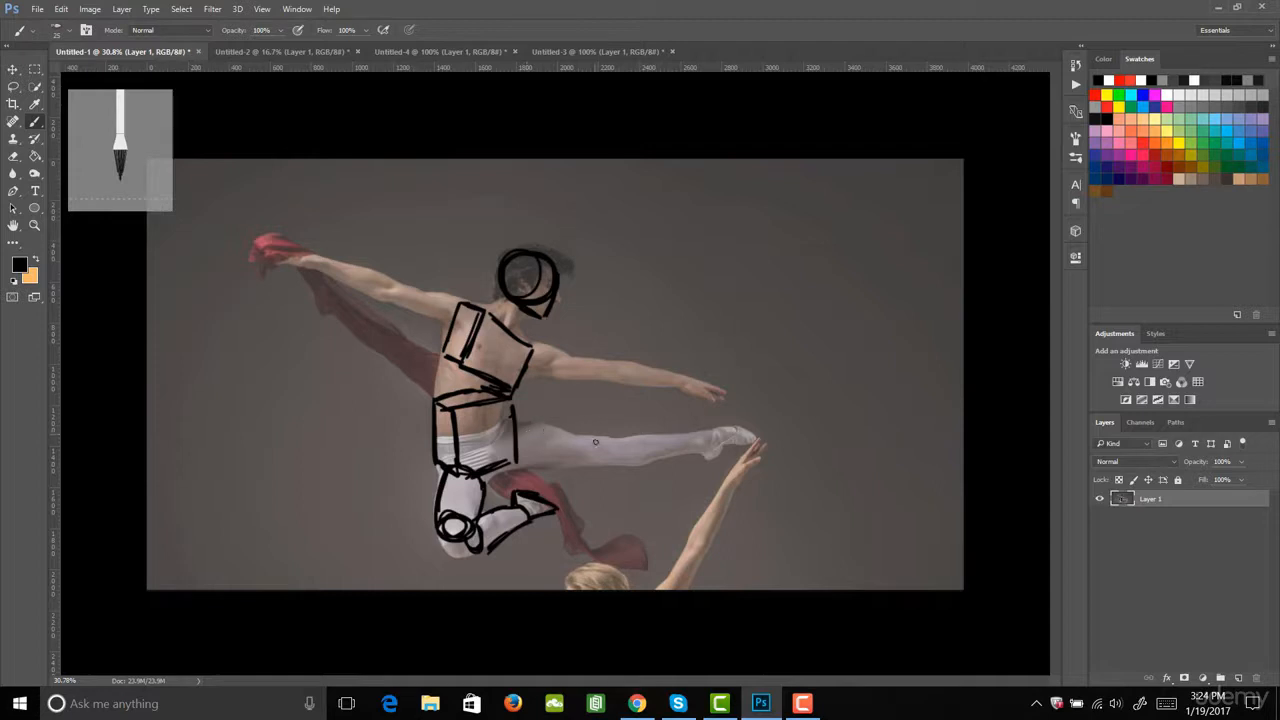
{"action": "mouse_move", "coordinate": [512, 424]}
{"action": "left_mouse_down"}
{"action": "mouse_move", "coordinate": [516, 468]}
{"action": "mouse_move", "coordinate": [591, 431]}
{"action": "mouse_move", "coordinate": [590, 464]}
{"action": "mouse_move", "coordinate": [546, 471]}
{"action": "mouse_move", "coordinate": [590, 468]}
{"action": "mouse_move", "coordinate": [600, 440]}
{"action": "mouse_move", "coordinate": [603, 468]}
{"action": "mouse_move", "coordinate": [690, 453]}
{"action": "left_mouse_up"}
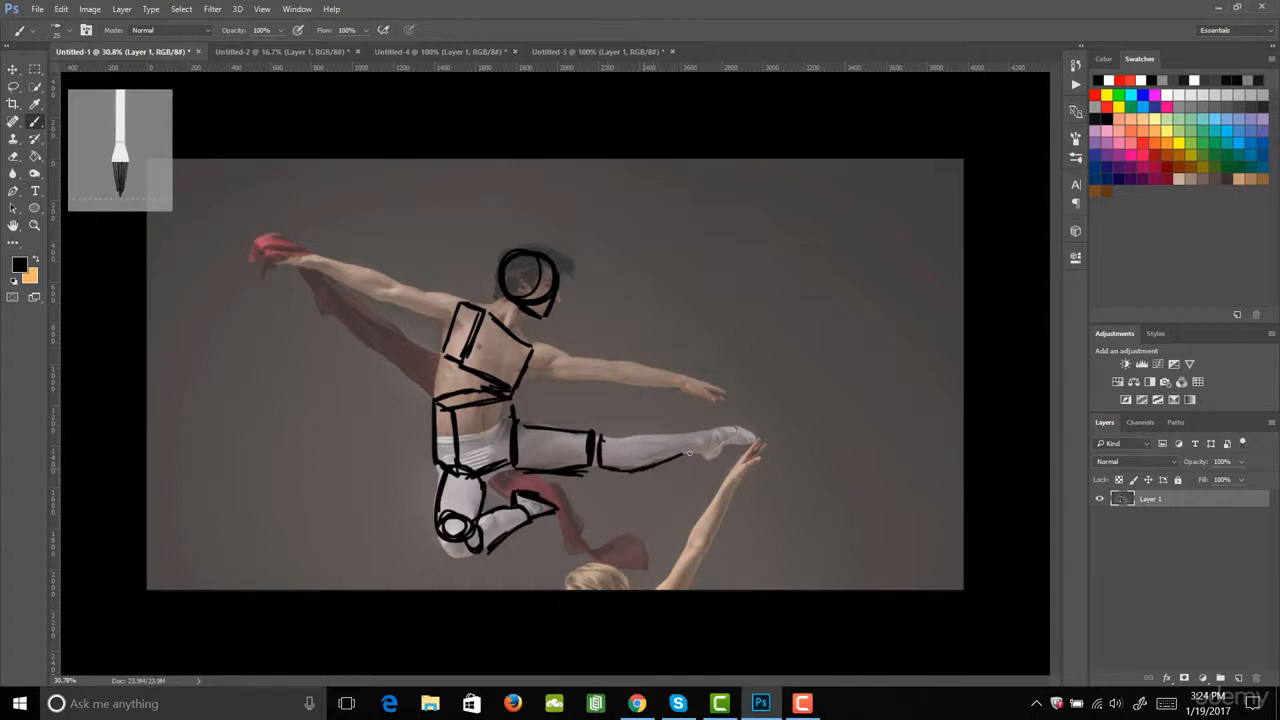
{"action": "mouse_move", "coordinate": [601, 440]}
{"action": "left_mouse_down"}
{"action": "mouse_move", "coordinate": [685, 438]}
{"action": "mouse_move", "coordinate": [700, 423]}
{"action": "mouse_move", "coordinate": [691, 438]}
{"action": "mouse_move", "coordinate": [712, 461]}
{"action": "mouse_move", "coordinate": [749, 444]}
{"action": "mouse_move", "coordinate": [701, 431]}
{"action": "mouse_move", "coordinate": [754, 434]}
{"action": "mouse_move", "coordinate": [704, 458]}
{"action": "mouse_move", "coordinate": [755, 434]}
{"action": "left_mouse_up"}
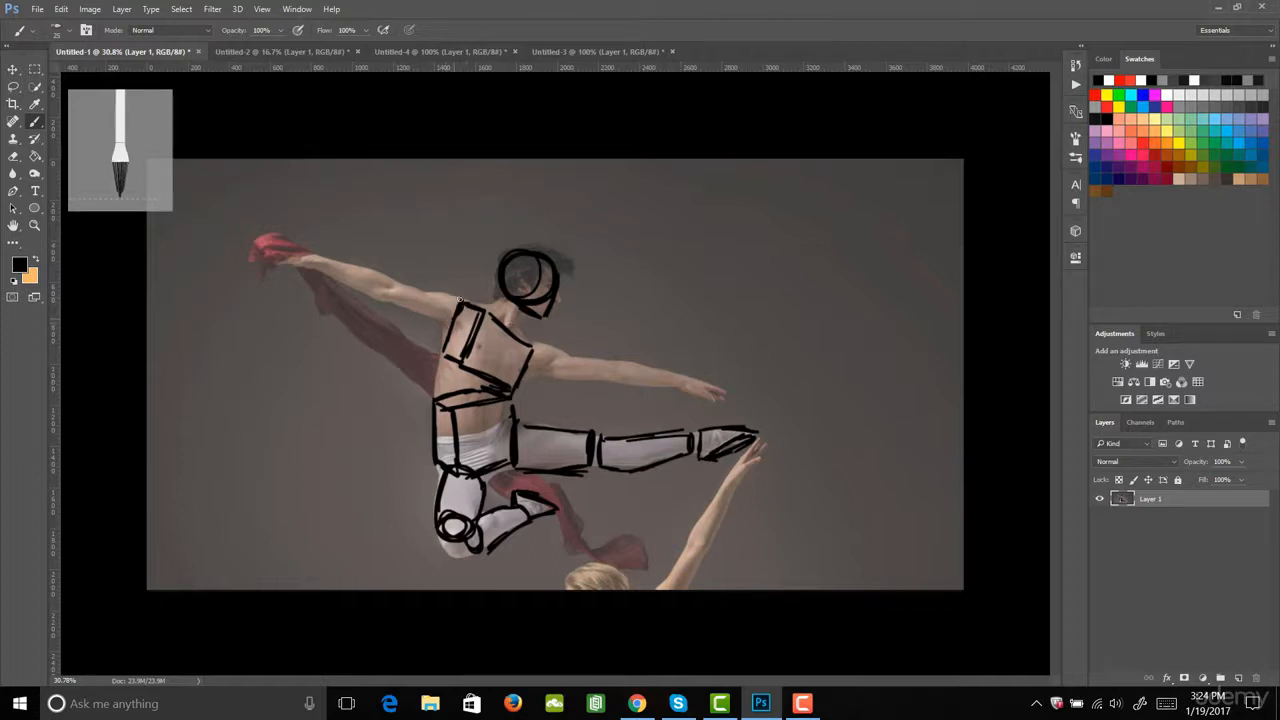
Outline the dancer's arm holding the red cloth with upper-arm and forearm cylinders, an elbow joint and a simplified hand.
{"action": "left_click_drag", "start_coordinate": [460, 297], "coordinate": [454, 326]}
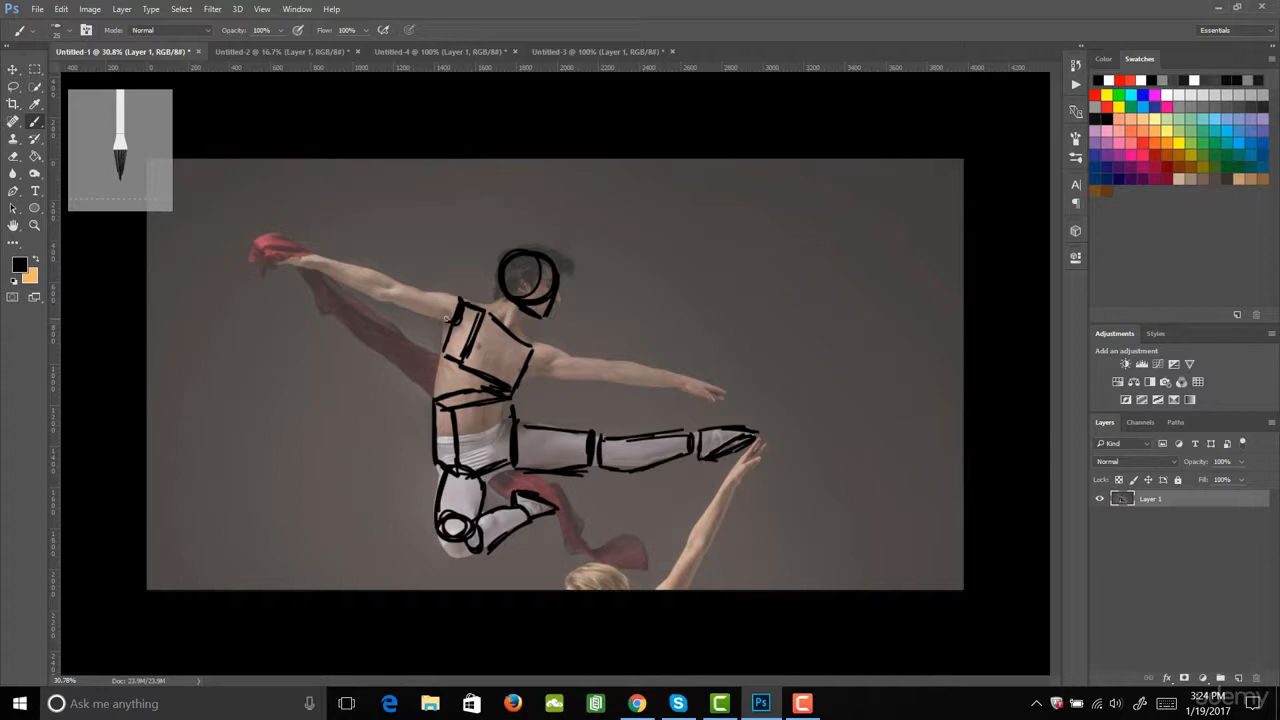
{"action": "mouse_move", "coordinate": [400, 284]}
{"action": "left_mouse_down"}
{"action": "mouse_move", "coordinate": [408, 300]}
{"action": "mouse_move", "coordinate": [462, 300]}
{"action": "left_mouse_up"}
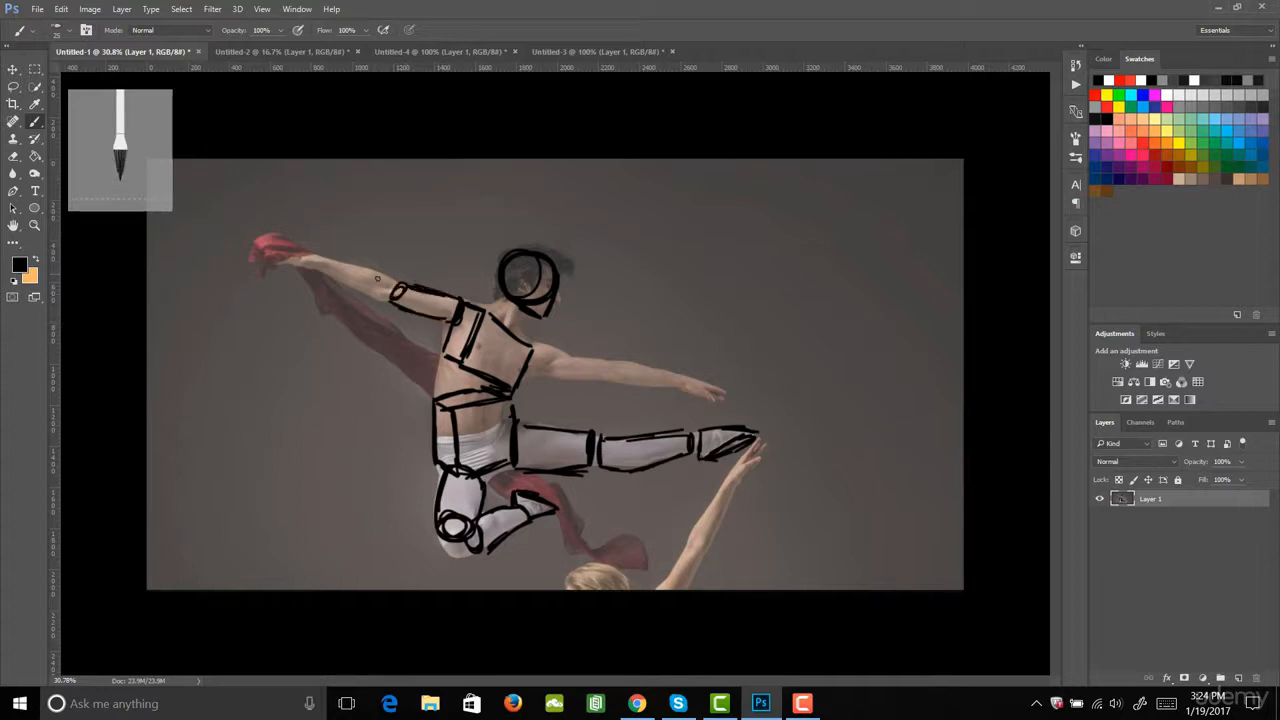
{"action": "mouse_move", "coordinate": [388, 286]}
{"action": "left_mouse_down"}
{"action": "mouse_move", "coordinate": [383, 303]}
{"action": "mouse_move", "coordinate": [318, 271]}
{"action": "mouse_move", "coordinate": [380, 271]}
{"action": "mouse_move", "coordinate": [326, 261]}
{"action": "left_mouse_up"}
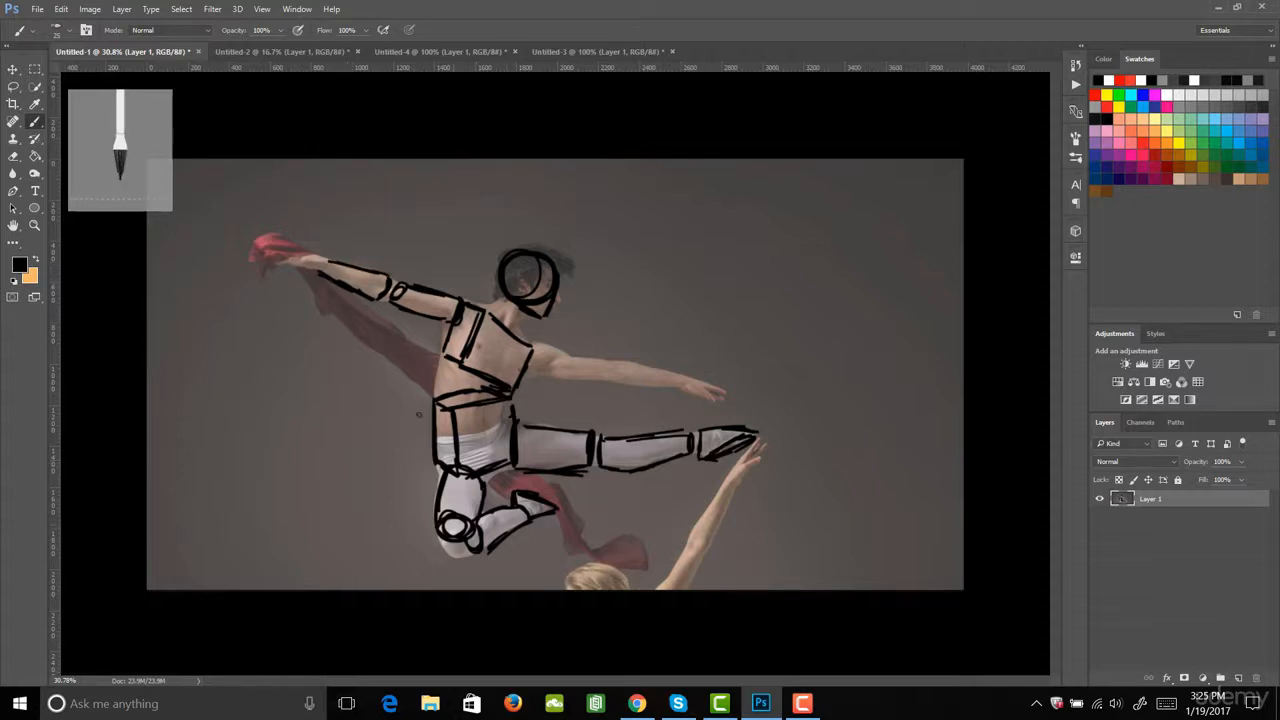
{"action": "mouse_move", "coordinate": [325, 262]}
{"action": "left_mouse_down"}
{"action": "mouse_move", "coordinate": [274, 261]}
{"action": "mouse_move", "coordinate": [280, 236]}
{"action": "mouse_move", "coordinate": [281, 255]}
{"action": "left_mouse_up"}
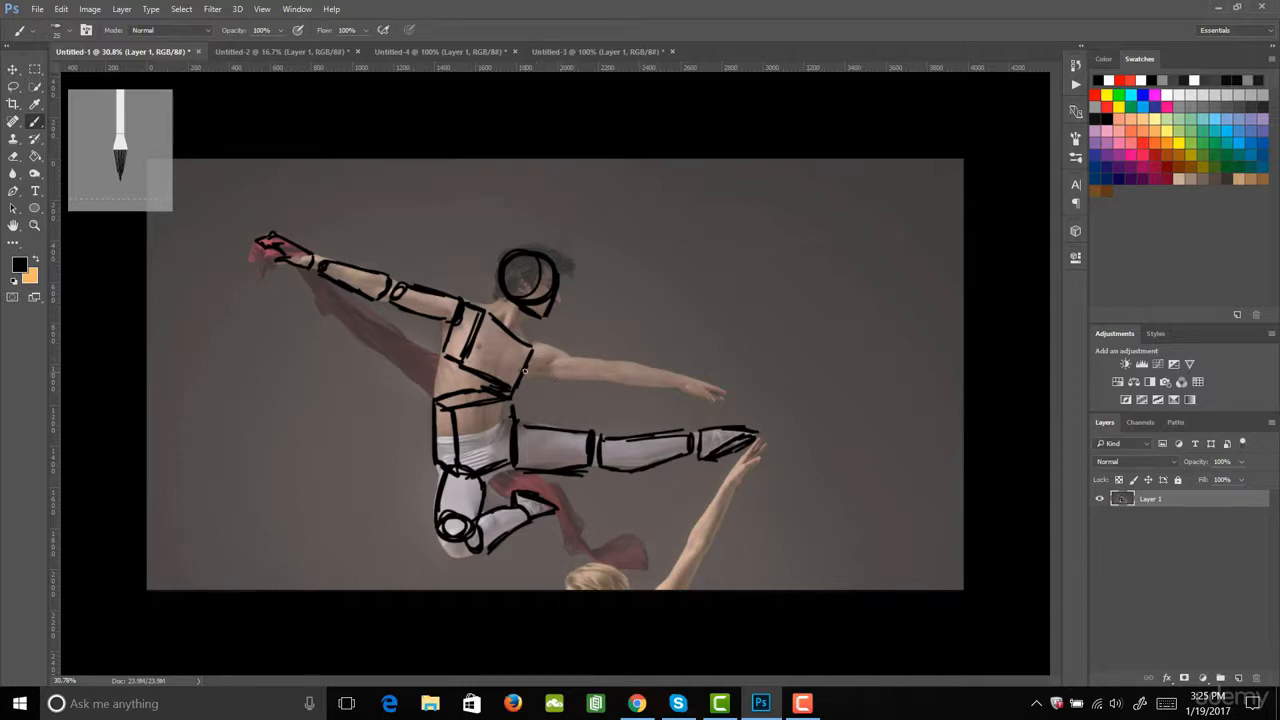
Block in the dancer's other outstretched arm and fingers, and add the neck lines and the torso's curved centre line.
{"action": "mouse_move", "coordinate": [524, 371]}
{"action": "left_mouse_down"}
{"action": "mouse_move", "coordinate": [599, 381]}
{"action": "mouse_move", "coordinate": [598, 362]}
{"action": "left_mouse_up"}
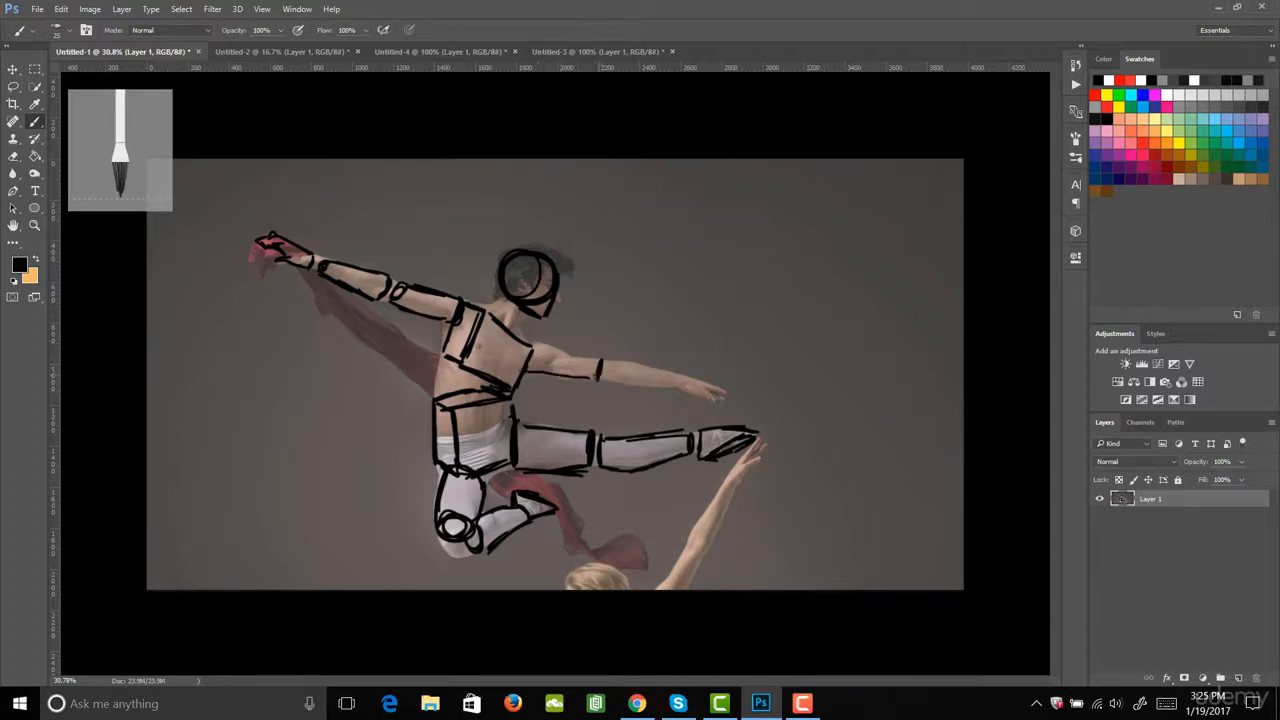
{"action": "left_click_drag", "start_coordinate": [527, 342], "coordinate": [604, 358]}
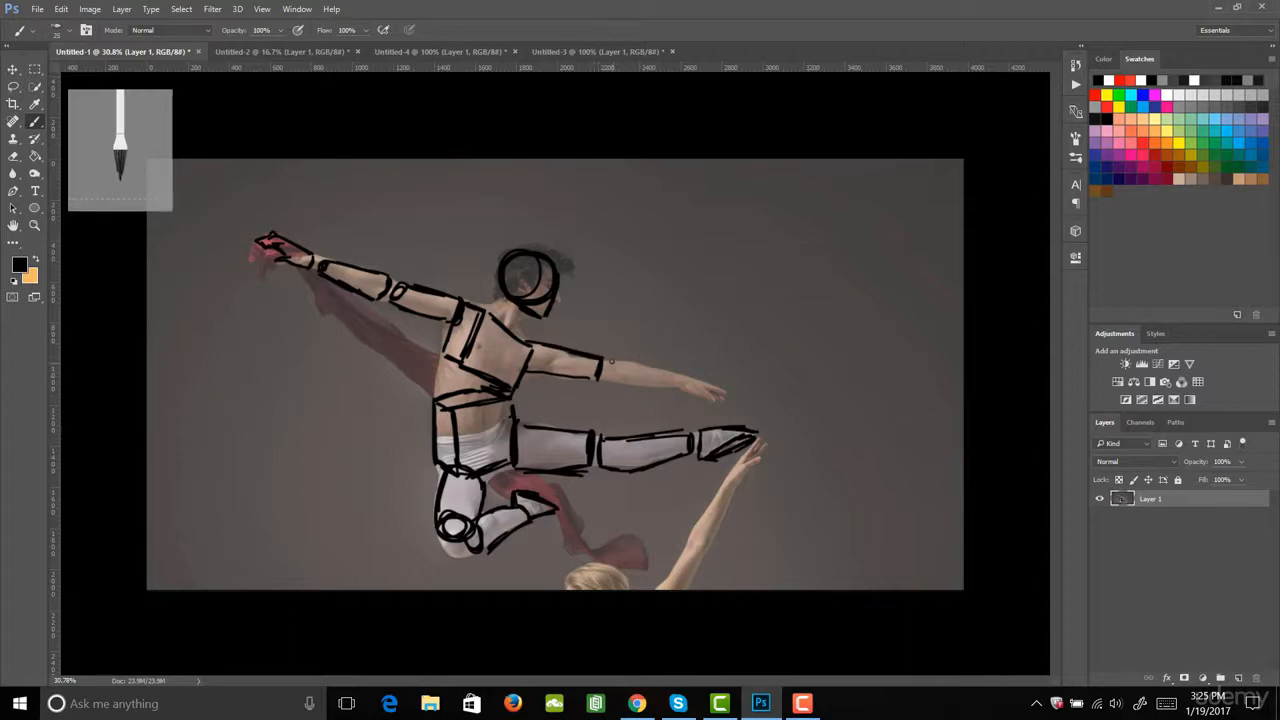
{"action": "mouse_move", "coordinate": [607, 359]}
{"action": "left_mouse_down"}
{"action": "mouse_move", "coordinate": [605, 381]}
{"action": "mouse_move", "coordinate": [668, 390]}
{"action": "left_mouse_up"}
{"action": "mouse_move", "coordinate": [614, 356]}
{"action": "left_mouse_down"}
{"action": "mouse_move", "coordinate": [713, 395]}
{"action": "mouse_move", "coordinate": [691, 380]}
{"action": "left_mouse_up"}
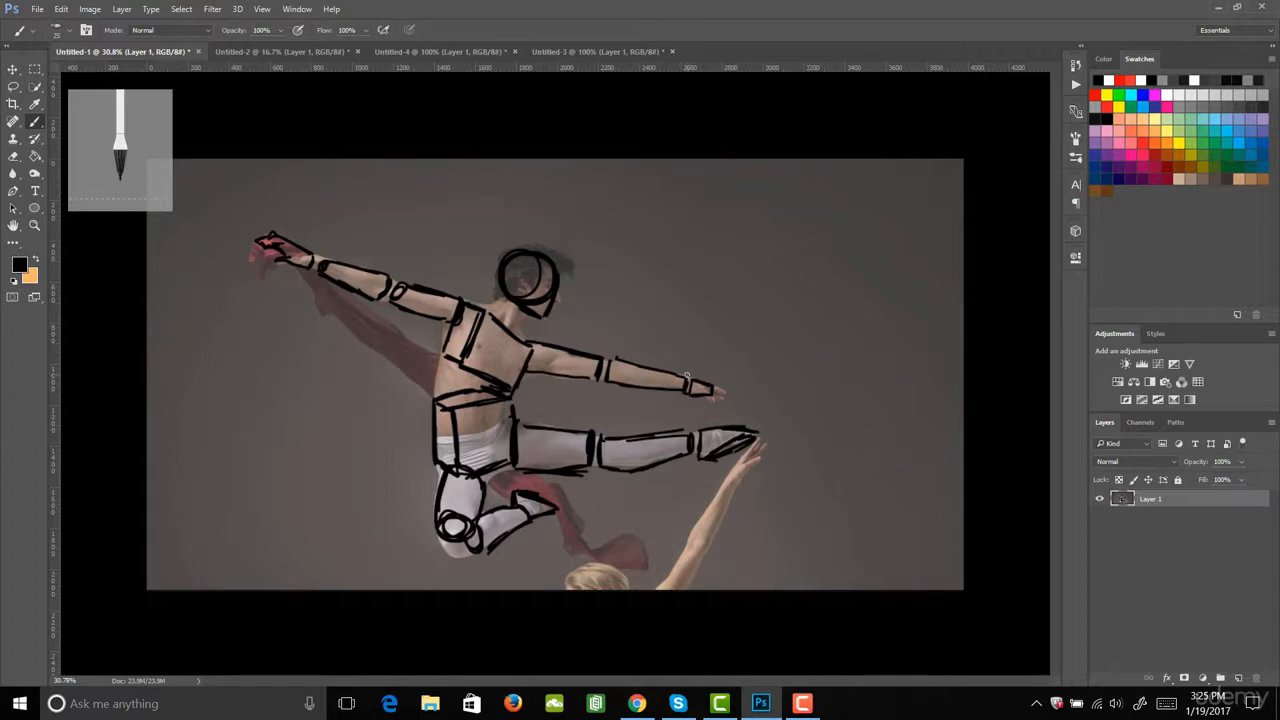
{"action": "left_click_drag", "start_coordinate": [688, 377], "coordinate": [718, 400]}
{"action": "mouse_move", "coordinate": [504, 300]}
{"action": "left_mouse_down"}
{"action": "mouse_move", "coordinate": [494, 313]}
{"action": "mouse_move", "coordinate": [523, 315]}
{"action": "mouse_move", "coordinate": [505, 303]}
{"action": "mouse_move", "coordinate": [486, 316]}
{"action": "mouse_move", "coordinate": [472, 389]}
{"action": "left_mouse_up"}
{"action": "left_click_drag", "start_coordinate": [485, 345], "coordinate": [477, 447]}
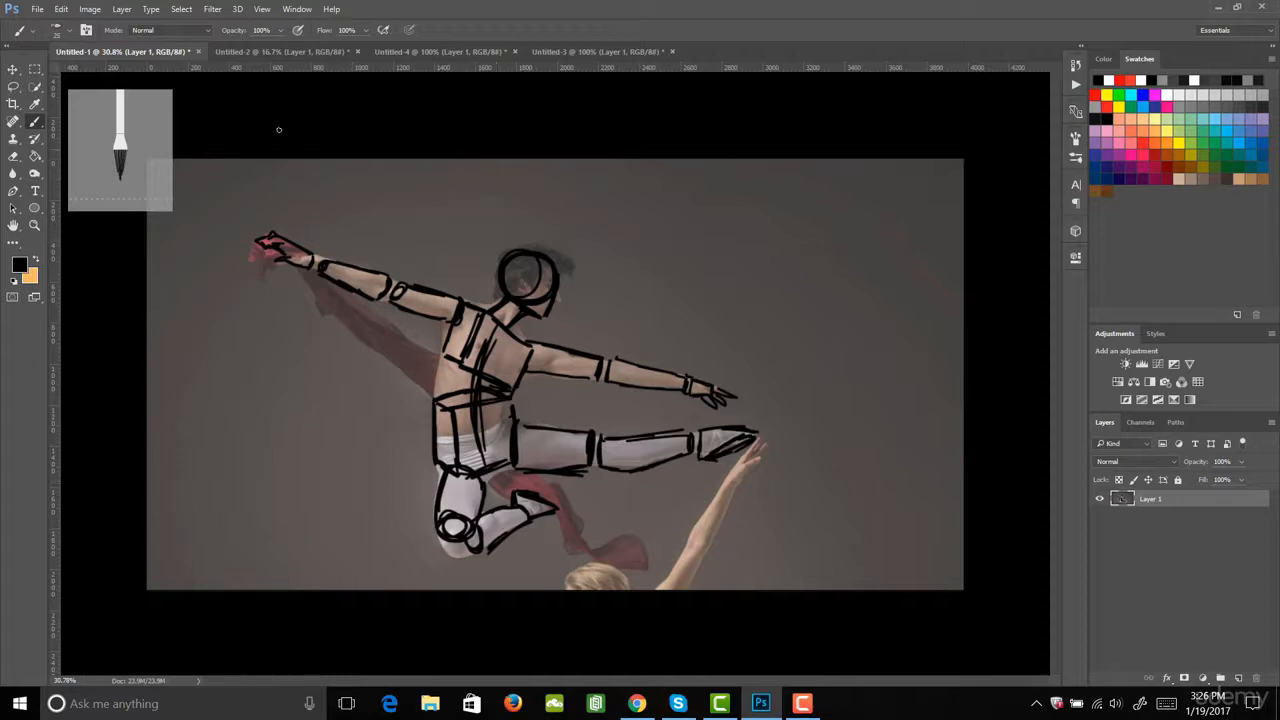
In the Untitled-2 document, draw a tapered cylinder over the woman's chest with an ellipse across the shoulders.
{"action": "left_click", "coordinate": [258, 51]}
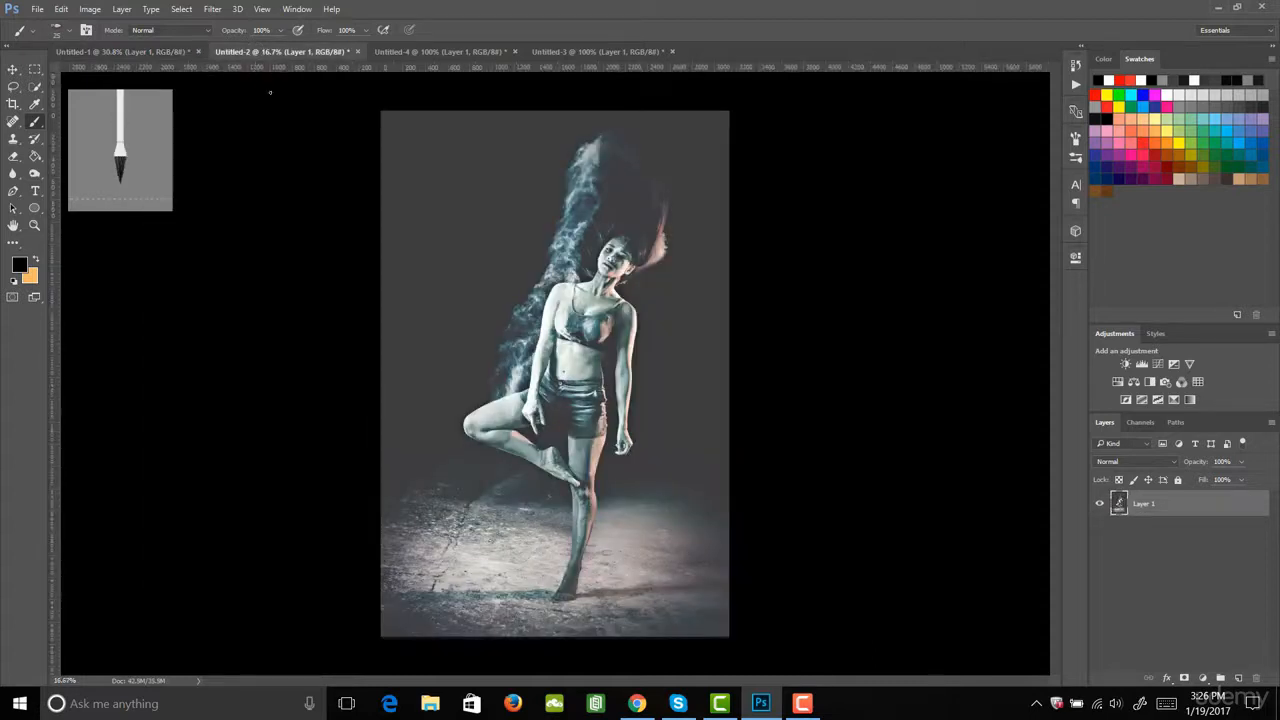
{"action": "key", "text": "z"}
{"action": "mouse_move", "coordinate": [588, 337]}
{"action": "left_mouse_down"}
{"action": "mouse_move", "coordinate": [610, 336]}
{"action": "mouse_move", "coordinate": [598, 336]}
{"action": "left_mouse_up"}
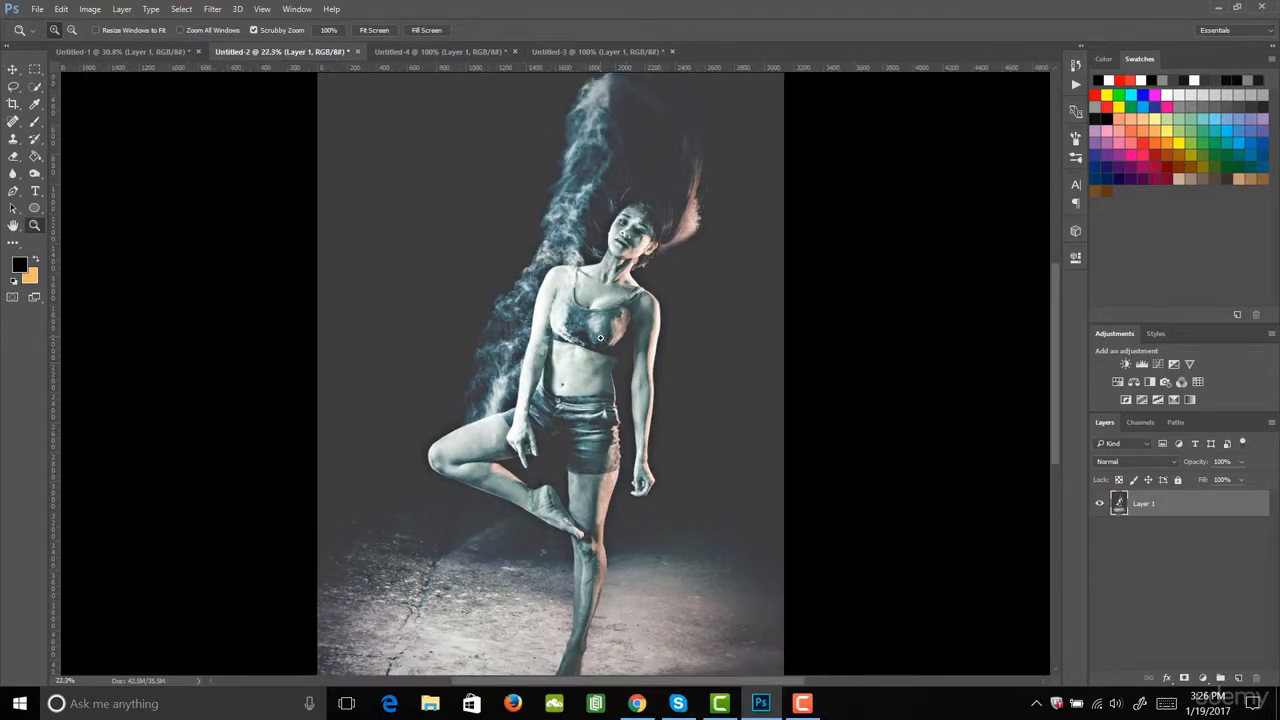
{"action": "key", "text": "b"}
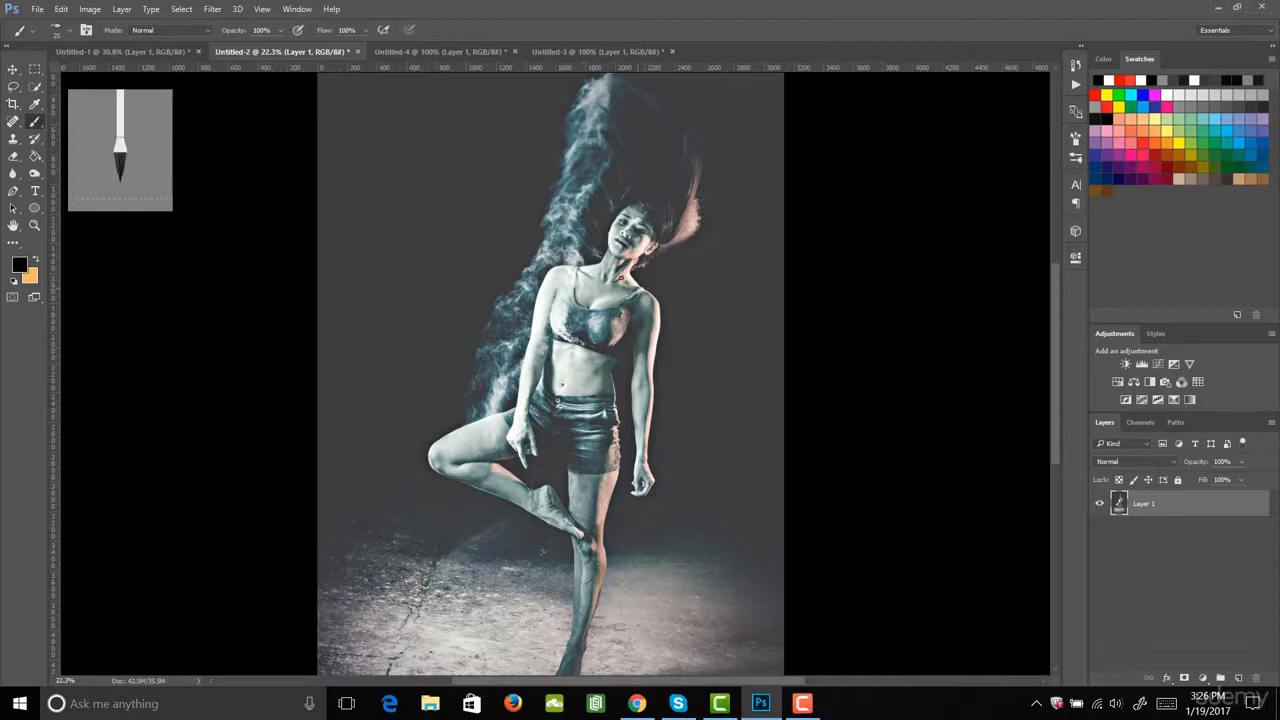
{"action": "mouse_move", "coordinate": [566, 272]}
{"action": "left_mouse_down"}
{"action": "mouse_move", "coordinate": [648, 306]}
{"action": "mouse_move", "coordinate": [562, 270]}
{"action": "mouse_move", "coordinate": [553, 330]}
{"action": "mouse_move", "coordinate": [560, 276]}
{"action": "left_mouse_up"}
{"action": "left_click_drag", "start_coordinate": [642, 313], "coordinate": [610, 356]}
{"action": "mouse_move", "coordinate": [564, 270]}
{"action": "left_mouse_down"}
{"action": "mouse_move", "coordinate": [560, 346]}
{"action": "mouse_move", "coordinate": [603, 364]}
{"action": "left_mouse_up"}
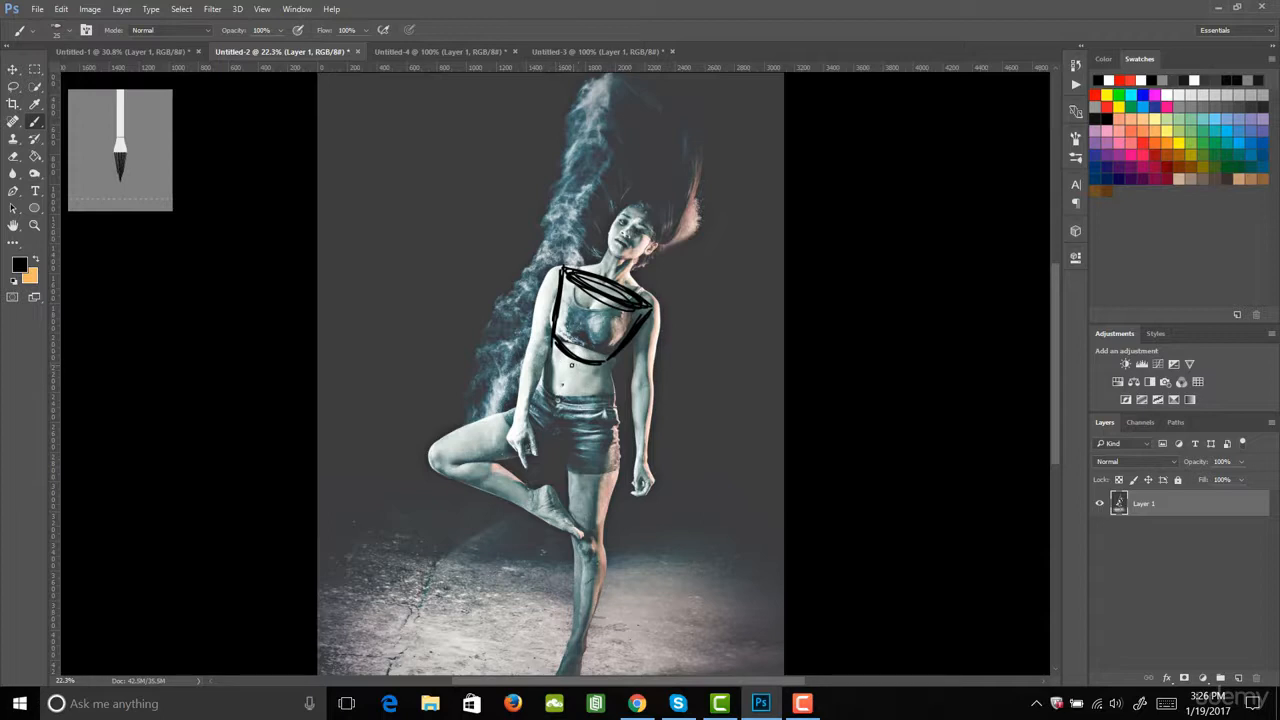
Draw a flared cylinder over the woman's waist and hips, with ellipses at its upper and lower ends.
{"action": "mouse_move", "coordinate": [554, 362]}
{"action": "left_mouse_down"}
{"action": "mouse_move", "coordinate": [600, 359]}
{"action": "mouse_move", "coordinate": [587, 373]}
{"action": "mouse_move", "coordinate": [560, 371]}
{"action": "mouse_move", "coordinate": [605, 369]}
{"action": "mouse_move", "coordinate": [550, 365]}
{"action": "mouse_move", "coordinate": [605, 371]}
{"action": "mouse_move", "coordinate": [560, 372]}
{"action": "left_mouse_up"}
{"action": "left_click_drag", "start_coordinate": [612, 380], "coordinate": [616, 437]}
{"action": "mouse_move", "coordinate": [546, 368]}
{"action": "left_mouse_down"}
{"action": "mouse_move", "coordinate": [530, 404]}
{"action": "mouse_move", "coordinate": [540, 430]}
{"action": "mouse_move", "coordinate": [612, 444]}
{"action": "left_mouse_up"}
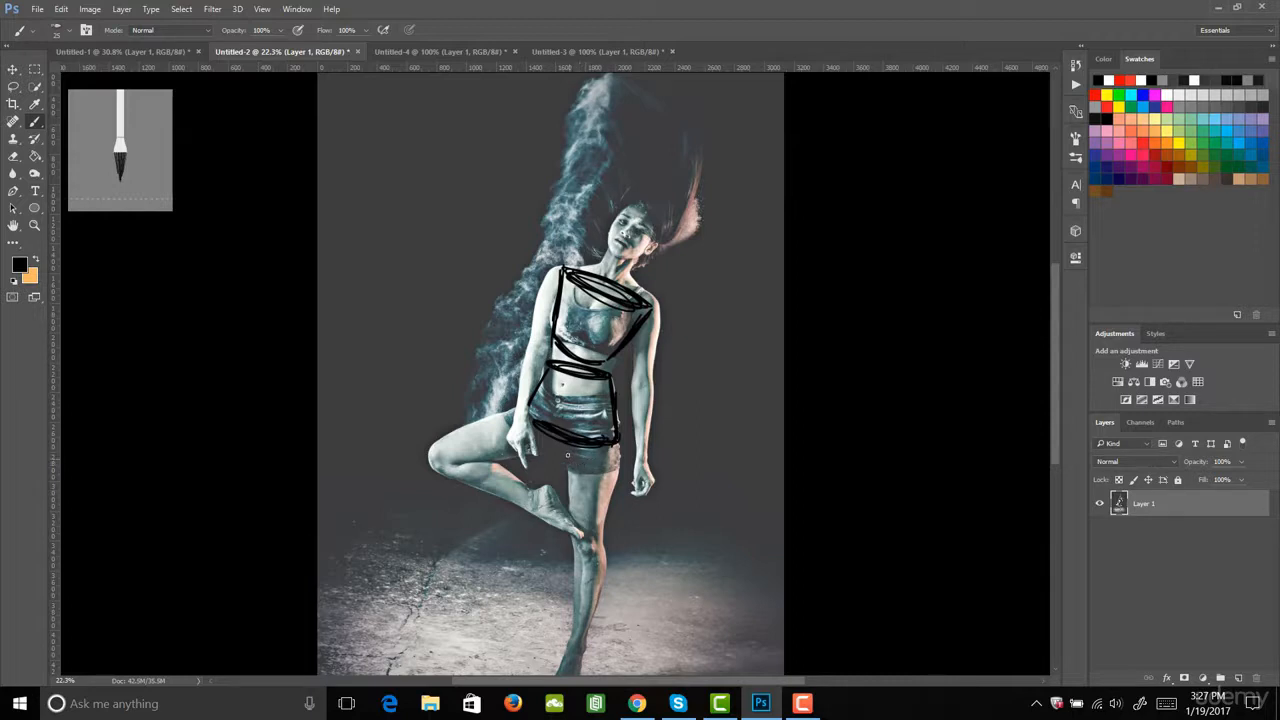
Block in the woman's standing leg with thigh and shin cylinders and a wedge-shaped foot.
{"action": "mouse_move", "coordinate": [608, 452]}
{"action": "left_mouse_down"}
{"action": "mouse_move", "coordinate": [572, 458]}
{"action": "mouse_move", "coordinate": [606, 461]}
{"action": "mouse_move", "coordinate": [574, 536]}
{"action": "left_mouse_up"}
{"action": "mouse_move", "coordinate": [616, 468]}
{"action": "left_mouse_down"}
{"action": "mouse_move", "coordinate": [605, 526]}
{"action": "mouse_move", "coordinate": [577, 530]}
{"action": "mouse_move", "coordinate": [597, 565]}
{"action": "mouse_move", "coordinate": [588, 545]}
{"action": "mouse_move", "coordinate": [585, 558]}
{"action": "mouse_move", "coordinate": [607, 562]}
{"action": "mouse_move", "coordinate": [583, 634]}
{"action": "left_mouse_up"}
{"action": "left_click_drag", "start_coordinate": [580, 564], "coordinate": [578, 650]}
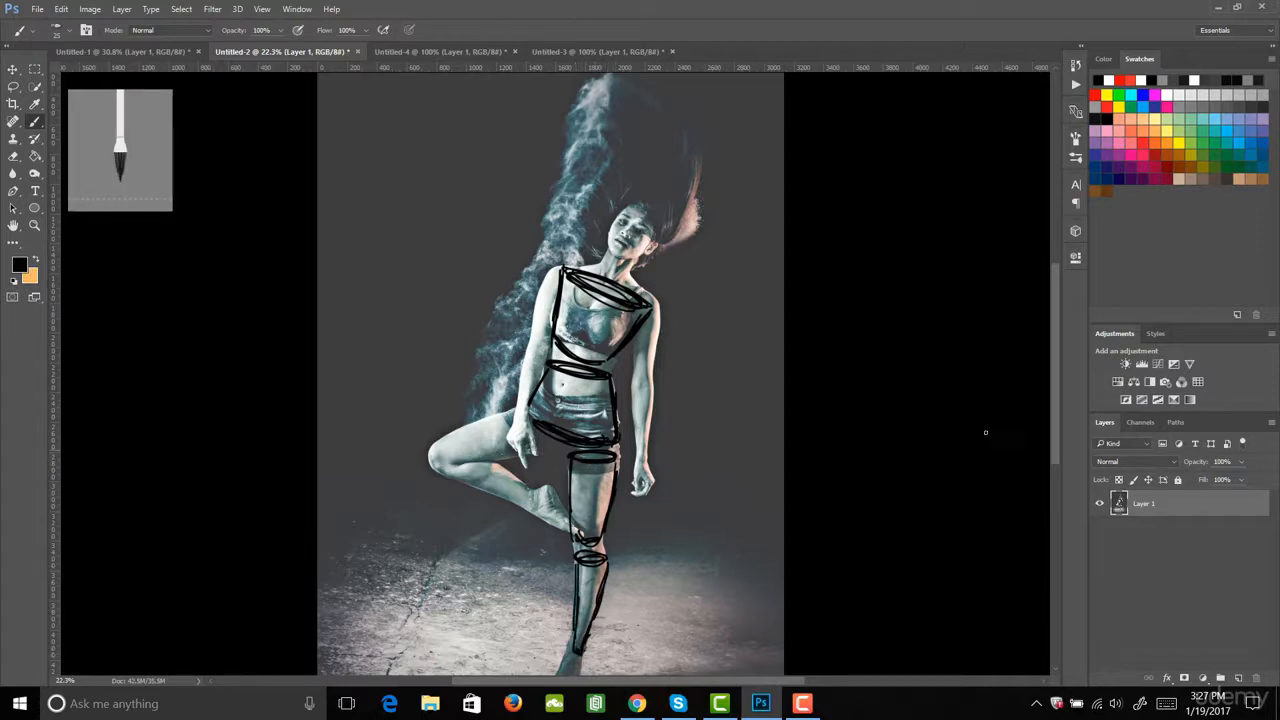
{"action": "left_click_drag", "start_coordinate": [1053, 400], "coordinate": [1050, 440]}
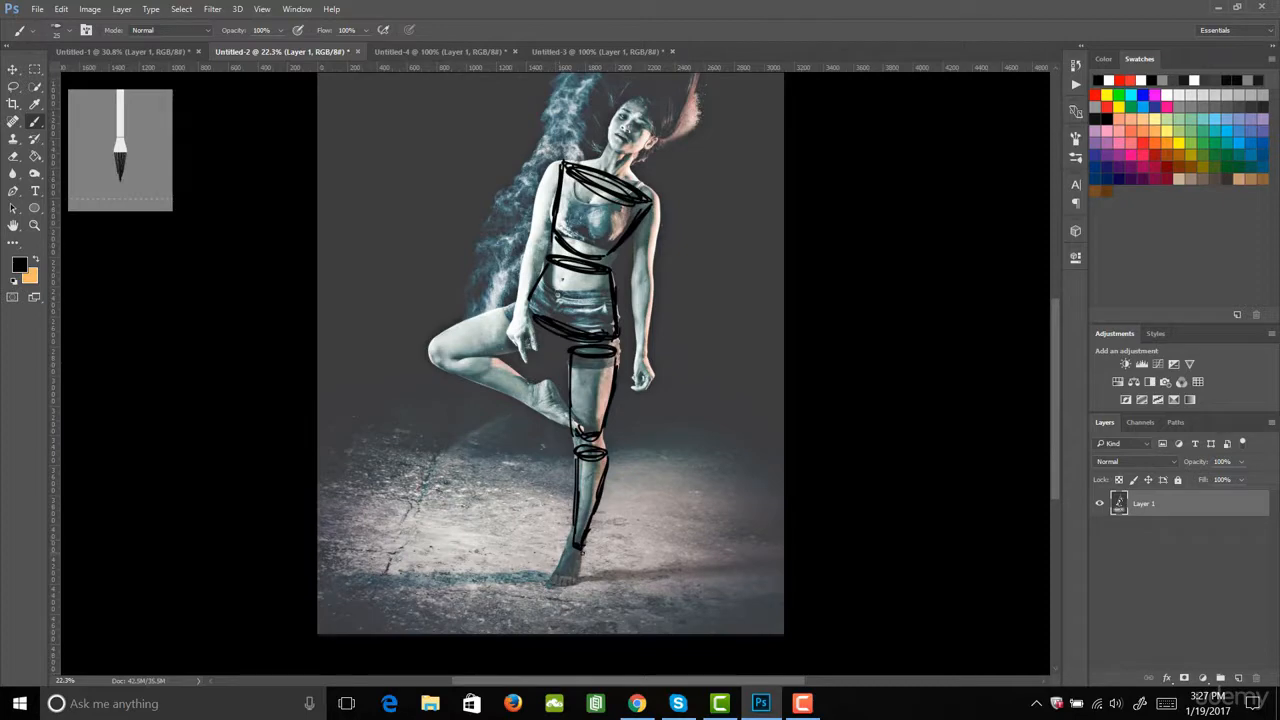
{"action": "mouse_move", "coordinate": [582, 552]}
{"action": "left_mouse_down"}
{"action": "mouse_move", "coordinate": [548, 588]}
{"action": "mouse_move", "coordinate": [578, 578]}
{"action": "left_mouse_up"}
{"action": "mouse_move", "coordinate": [577, 578]}
{"action": "left_mouse_down"}
{"action": "mouse_move", "coordinate": [573, 588]}
{"action": "mouse_move", "coordinate": [579, 577]}
{"action": "left_mouse_up"}
Block in the woman's raised bent leg with thigh and shin cylinders and a foot wedge, undoing the extra knee stroke.
{"action": "mouse_move", "coordinate": [445, 337]}
{"action": "left_mouse_down"}
{"action": "mouse_move", "coordinate": [457, 358]}
{"action": "mouse_move", "coordinate": [546, 345]}
{"action": "left_mouse_up"}
{"action": "left_click", "coordinate": [541, 344]}
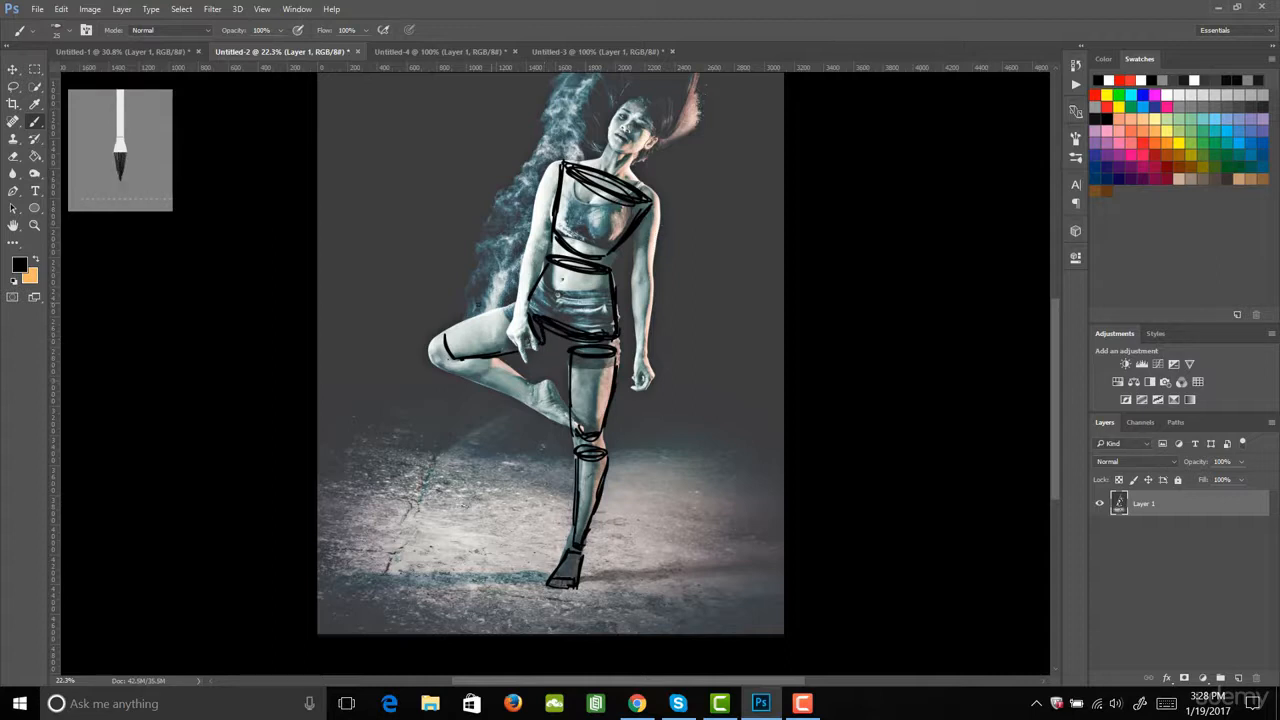
{"action": "left_click_drag", "start_coordinate": [512, 305], "coordinate": [436, 336]}
{"action": "left_click_drag", "start_coordinate": [443, 333], "coordinate": [432, 366]}
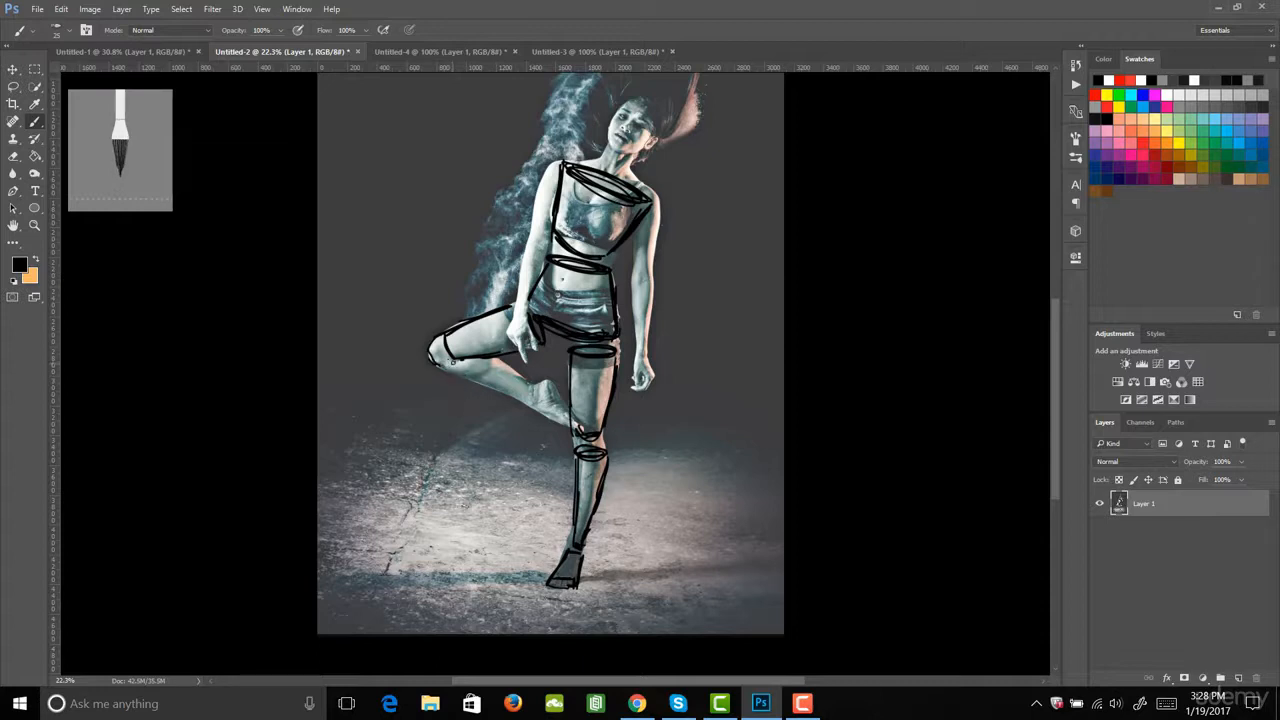
{"action": "key", "text": "ctrl+z"}
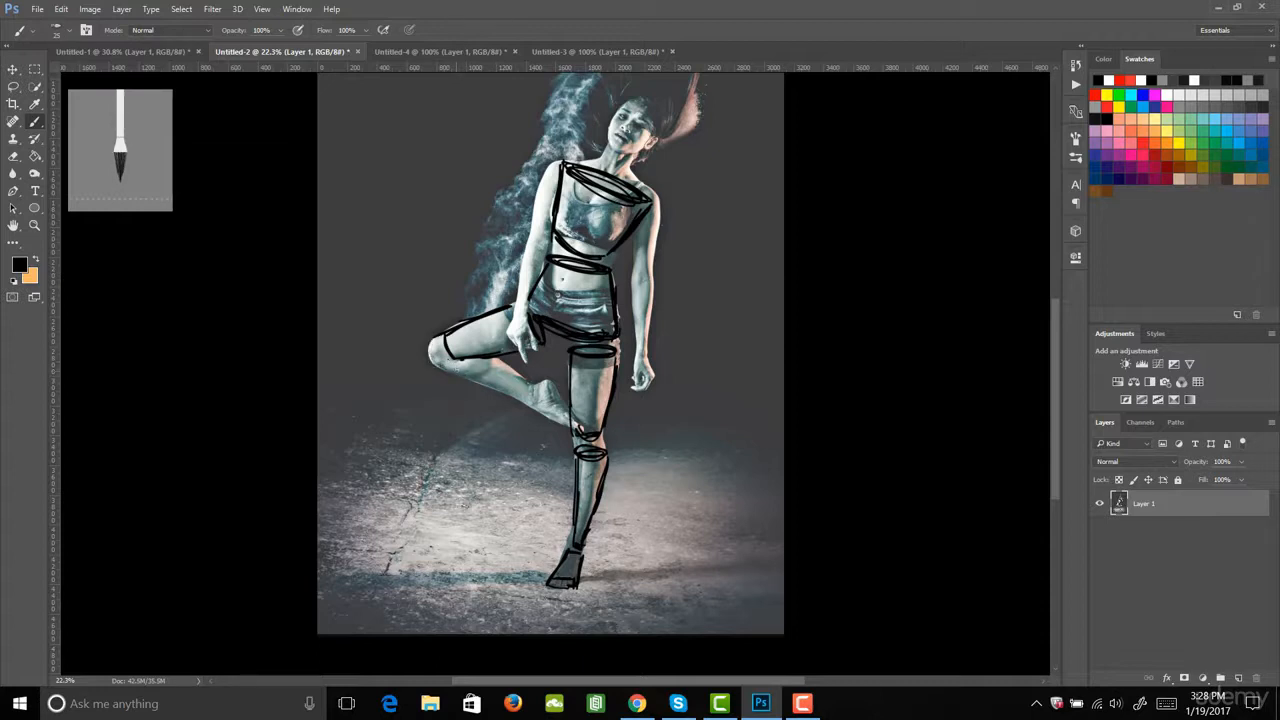
{"action": "left_click_drag", "start_coordinate": [455, 362], "coordinate": [534, 404]}
{"action": "mouse_move", "coordinate": [498, 362]}
{"action": "left_mouse_down"}
{"action": "mouse_move", "coordinate": [566, 426]}
{"action": "mouse_move", "coordinate": [549, 382]}
{"action": "mouse_move", "coordinate": [564, 401]}
{"action": "mouse_move", "coordinate": [557, 391]}
{"action": "mouse_move", "coordinate": [571, 415]}
{"action": "mouse_move", "coordinate": [543, 384]}
{"action": "left_mouse_up"}
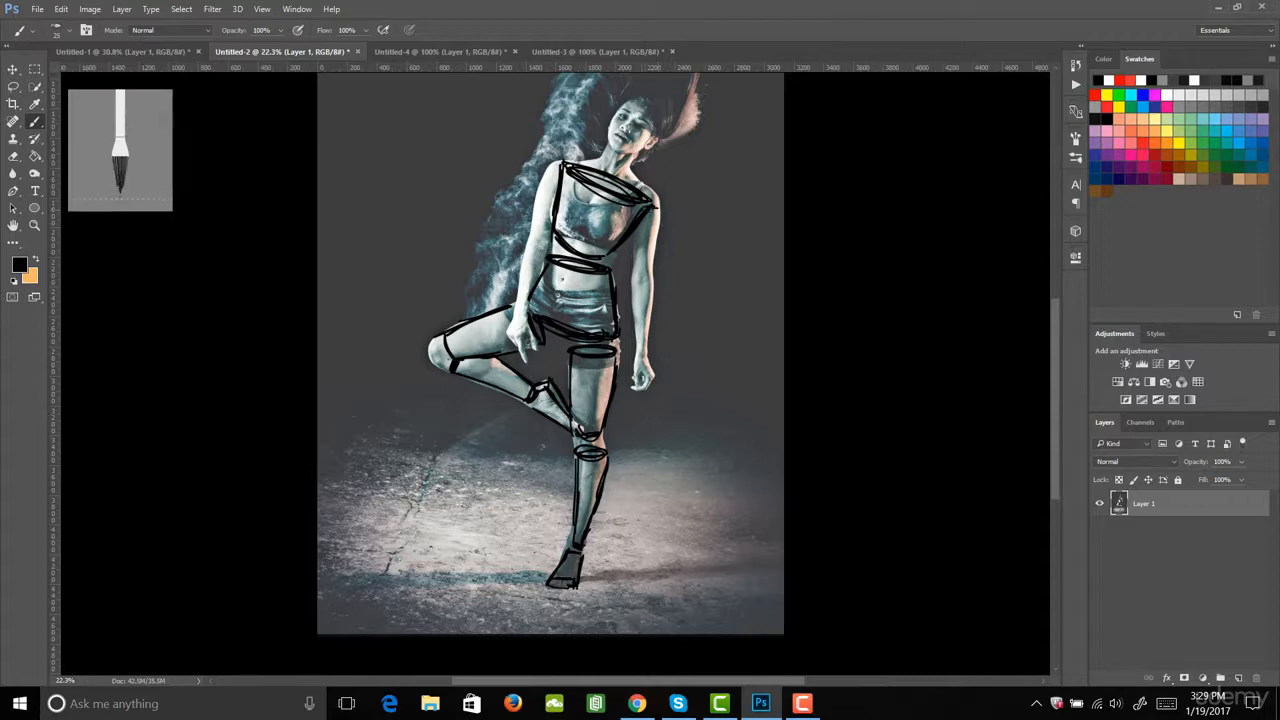
Outline the woman's straight hanging arm on the picture's right with two cylinders, an elbow joint and a simplified hand.
{"action": "mouse_move", "coordinate": [634, 266]}
{"action": "left_mouse_down"}
{"action": "mouse_move", "coordinate": [654, 264]}
{"action": "mouse_move", "coordinate": [638, 271]}
{"action": "left_mouse_up"}
{"action": "mouse_move", "coordinate": [663, 218]}
{"action": "left_mouse_down"}
{"action": "mouse_move", "coordinate": [654, 277]}
{"action": "mouse_move", "coordinate": [635, 294]}
{"action": "mouse_move", "coordinate": [636, 350]}
{"action": "left_mouse_up"}
{"action": "left_click_drag", "start_coordinate": [655, 281], "coordinate": [642, 358]}
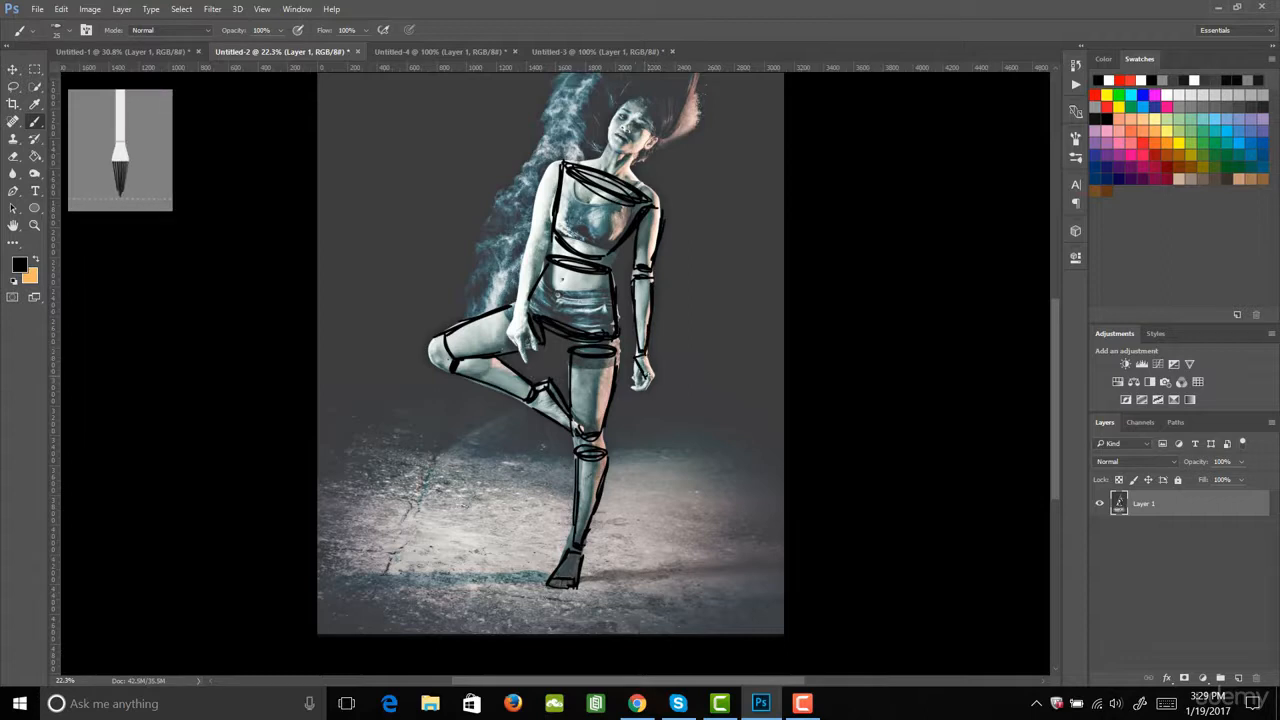
{"action": "mouse_move", "coordinate": [643, 357]}
{"action": "left_mouse_down"}
{"action": "mouse_move", "coordinate": [654, 378]}
{"action": "mouse_move", "coordinate": [642, 391]}
{"action": "mouse_move", "coordinate": [641, 378]}
{"action": "left_mouse_up"}
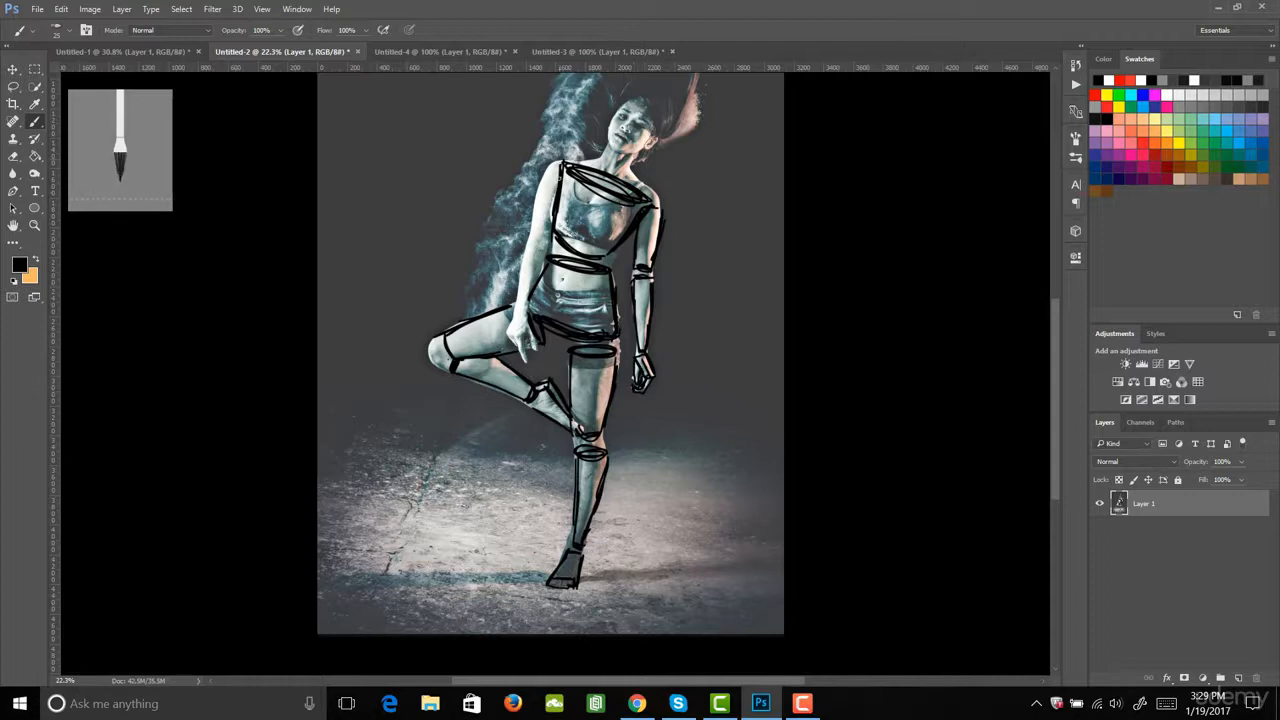
Block in the woman's other arm and hand, and draw her head oval, neck and torso centre line.
{"action": "left_click_drag", "start_coordinate": [551, 166], "coordinate": [532, 310]}
{"action": "mouse_move", "coordinate": [532, 242]}
{"action": "left_mouse_down"}
{"action": "mouse_move", "coordinate": [525, 336]}
{"action": "mouse_move", "coordinate": [520, 312]}
{"action": "mouse_move", "coordinate": [512, 334]}
{"action": "left_mouse_up"}
{"action": "mouse_move", "coordinate": [517, 314]}
{"action": "left_mouse_down"}
{"action": "mouse_move", "coordinate": [508, 340]}
{"action": "mouse_move", "coordinate": [522, 351]}
{"action": "mouse_move", "coordinate": [529, 323]}
{"action": "left_mouse_up"}
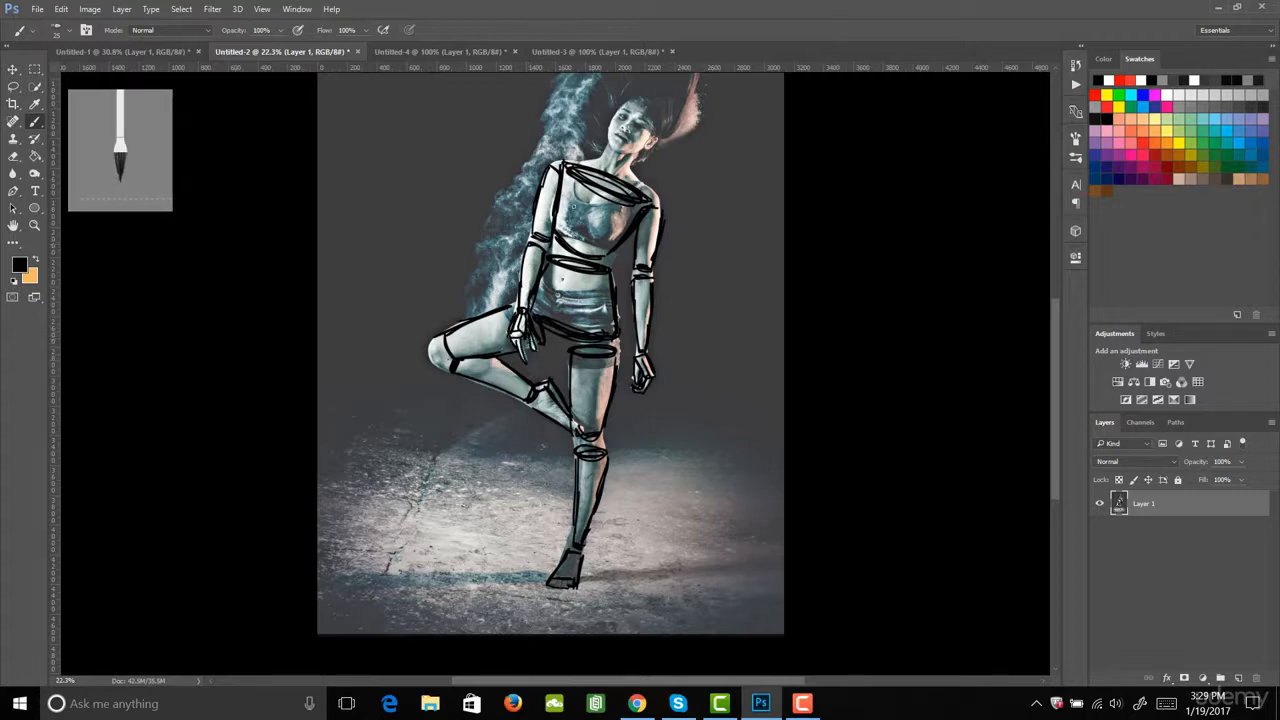
{"action": "mouse_move", "coordinate": [625, 102]}
{"action": "left_mouse_down"}
{"action": "mouse_move", "coordinate": [620, 150]}
{"action": "mouse_move", "coordinate": [640, 100]}
{"action": "mouse_move", "coordinate": [620, 106]}
{"action": "mouse_move", "coordinate": [616, 140]}
{"action": "mouse_move", "coordinate": [650, 140]}
{"action": "mouse_move", "coordinate": [626, 156]}
{"action": "mouse_move", "coordinate": [652, 140]}
{"action": "mouse_move", "coordinate": [609, 147]}
{"action": "mouse_move", "coordinate": [603, 171]}
{"action": "mouse_move", "coordinate": [621, 185]}
{"action": "mouse_move", "coordinate": [600, 194]}
{"action": "mouse_move", "coordinate": [575, 298]}
{"action": "left_mouse_up"}
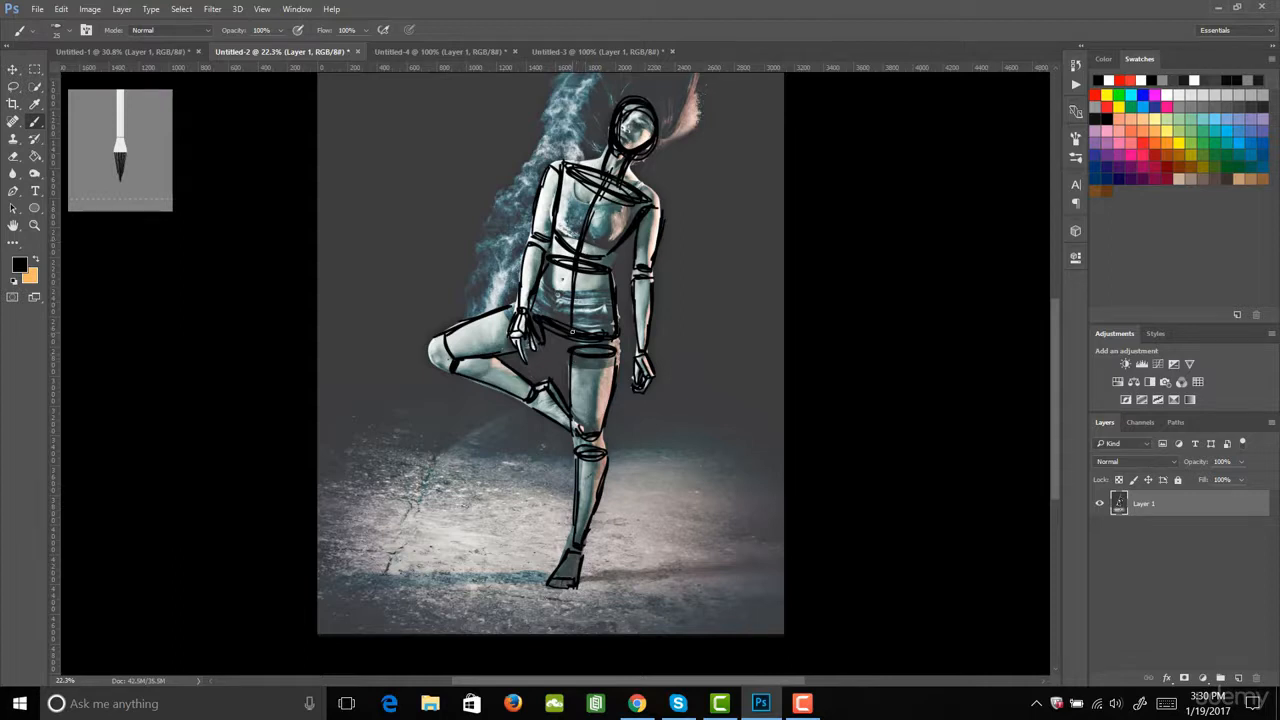
In the Untitled-4 document, draw the kettlebell lifter's head oval with a pointed chin and a large oval over his ribcage.
{"action": "left_click", "coordinate": [431, 51]}
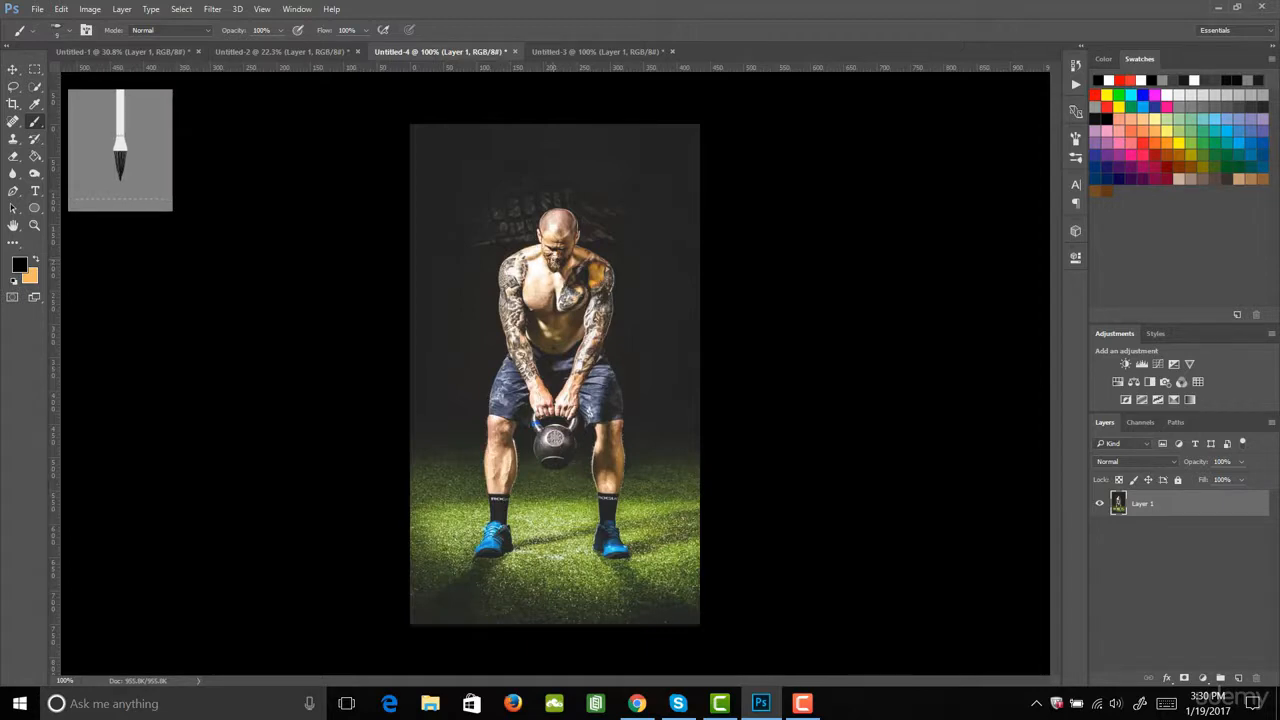
{"action": "key", "text": "z"}
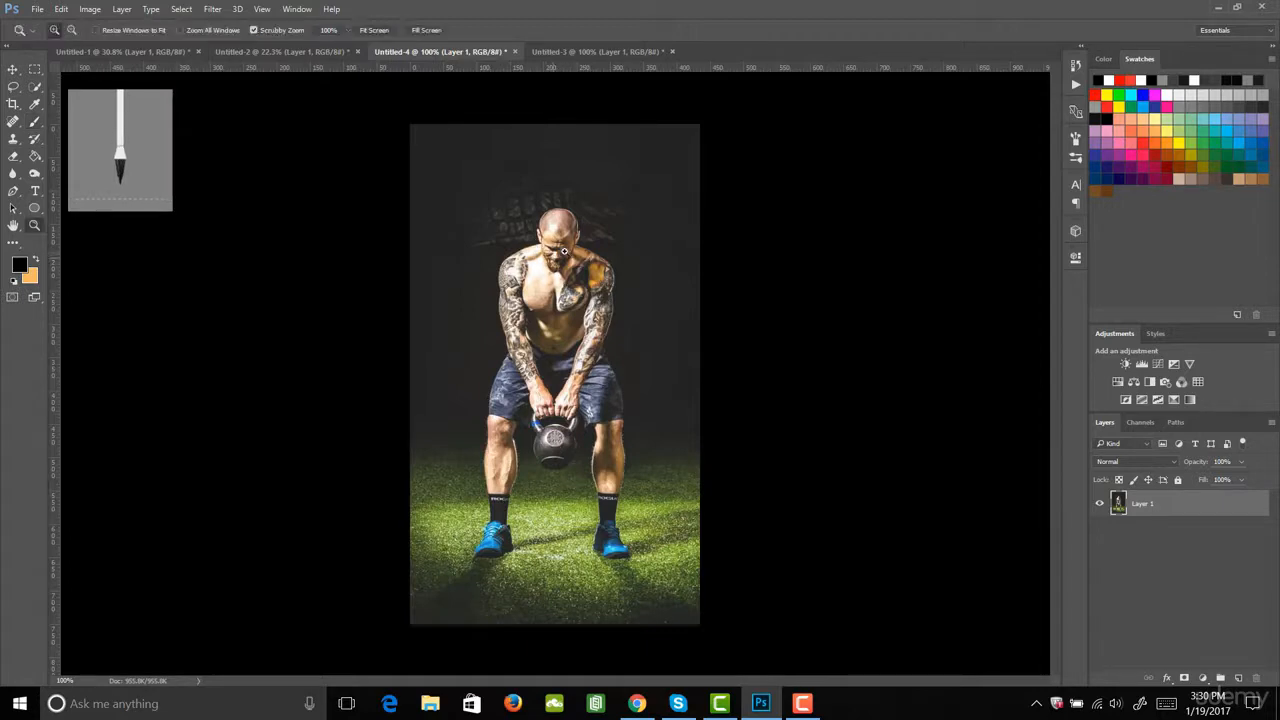
{"action": "left_click_drag", "start_coordinate": [568, 253], "coordinate": [585, 268]}
{"action": "key", "text": "h"}
{"action": "key", "text": "b"}
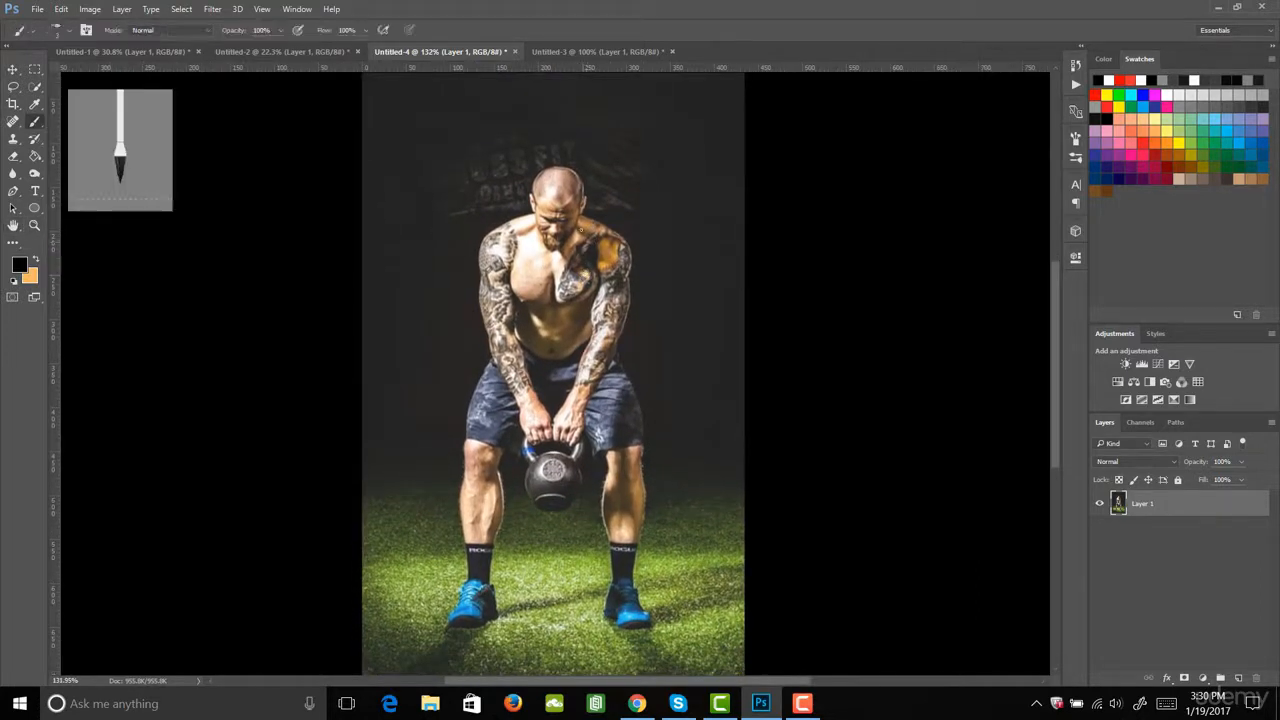
{"action": "mouse_move", "coordinate": [540, 200]}
{"action": "left_mouse_down"}
{"action": "mouse_move", "coordinate": [580, 214]}
{"action": "mouse_move", "coordinate": [545, 225]}
{"action": "mouse_move", "coordinate": [540, 242]}
{"action": "mouse_move", "coordinate": [567, 232]}
{"action": "mouse_move", "coordinate": [576, 200]}
{"action": "mouse_move", "coordinate": [556, 252]}
{"action": "left_mouse_up"}
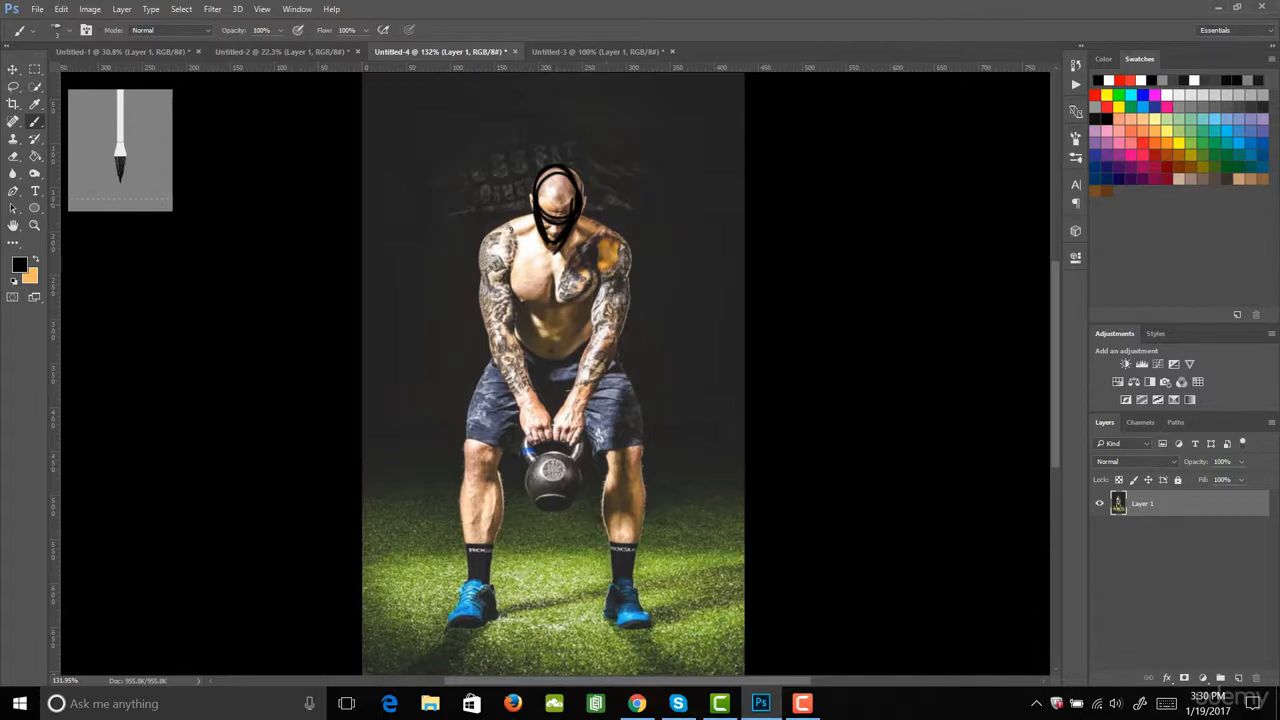
{"action": "mouse_move", "coordinate": [517, 245]}
{"action": "left_mouse_down"}
{"action": "mouse_move", "coordinate": [585, 225]}
{"action": "mouse_move", "coordinate": [520, 240]}
{"action": "mouse_move", "coordinate": [595, 295]}
{"action": "mouse_move", "coordinate": [524, 242]}
{"action": "left_mouse_up"}
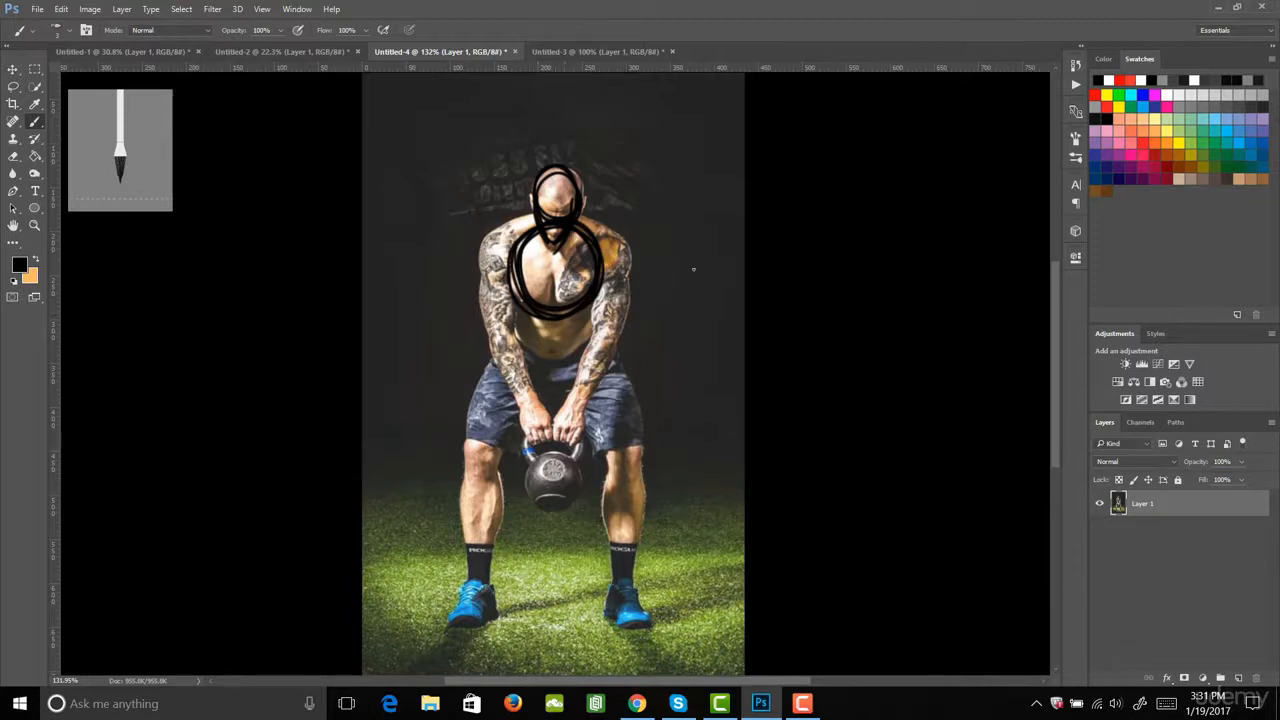
Sketch an upright oval above a smaller circle beside the lifter as a torso diagram, undoing the first oversized oval.
{"action": "mouse_move", "coordinate": [678, 287]}
{"action": "left_mouse_down"}
{"action": "mouse_move", "coordinate": [710, 215]}
{"action": "mouse_move", "coordinate": [726, 290]}
{"action": "mouse_move", "coordinate": [676, 283]}
{"action": "mouse_move", "coordinate": [698, 216]}
{"action": "mouse_move", "coordinate": [724, 283]}
{"action": "mouse_move", "coordinate": [687, 291]}
{"action": "left_mouse_up"}
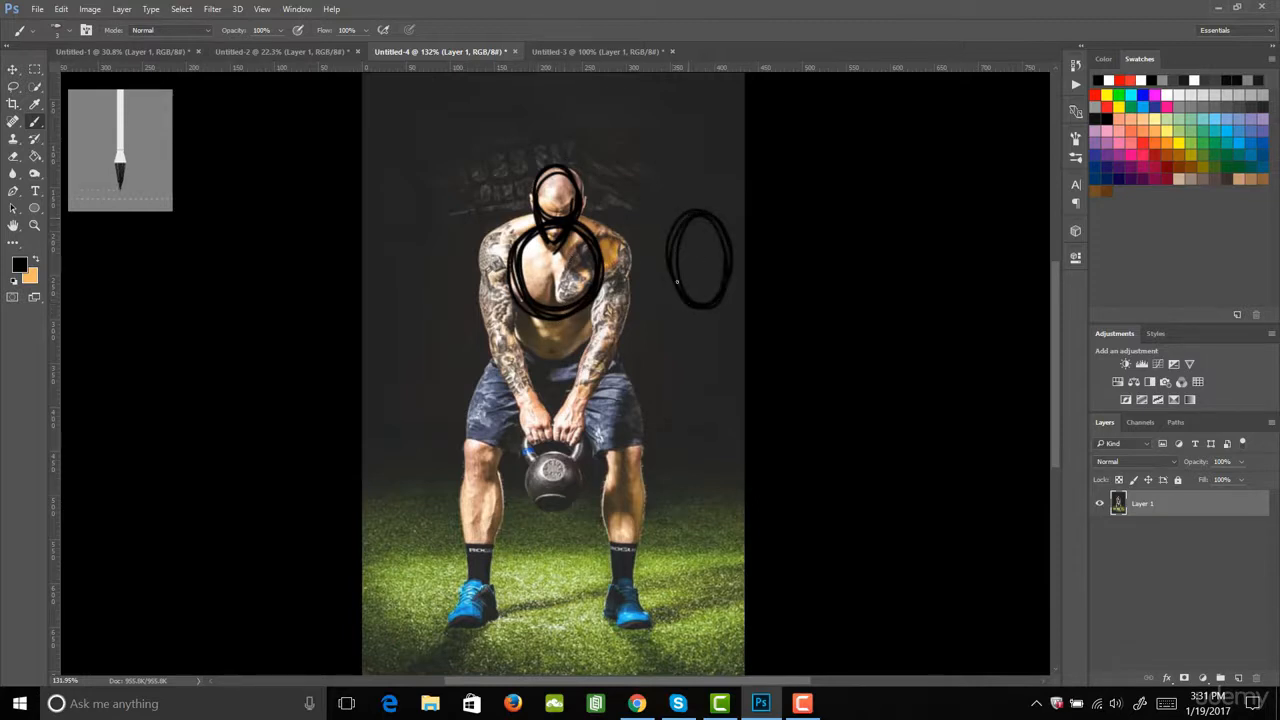
{"action": "key", "text": "ctrl+z"}
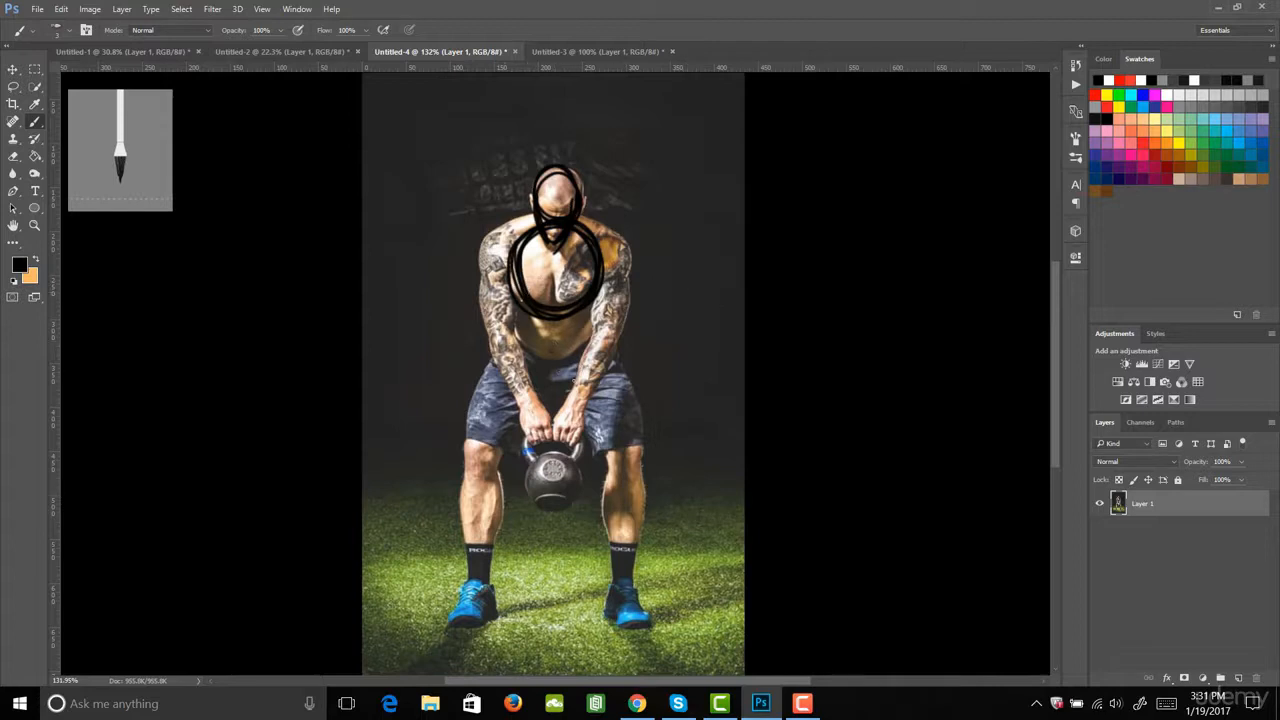
{"action": "mouse_move", "coordinate": [698, 255]}
{"action": "left_mouse_down"}
{"action": "mouse_move", "coordinate": [718, 258]}
{"action": "mouse_move", "coordinate": [686, 288]}
{"action": "mouse_move", "coordinate": [704, 304]}
{"action": "mouse_move", "coordinate": [700, 355]}
{"action": "mouse_move", "coordinate": [706, 320]}
{"action": "mouse_move", "coordinate": [697, 334]}
{"action": "left_mouse_up"}
Draw the lifter's pelvis circle over his abdomen and add the torso's centre line and sloping shoulder line.
{"action": "mouse_move", "coordinate": [528, 357]}
{"action": "left_mouse_down"}
{"action": "mouse_move", "coordinate": [585, 330]}
{"action": "mouse_move", "coordinate": [560, 382]}
{"action": "mouse_move", "coordinate": [520, 355]}
{"action": "mouse_move", "coordinate": [533, 316]}
{"action": "mouse_move", "coordinate": [598, 380]}
{"action": "mouse_move", "coordinate": [528, 374]}
{"action": "left_mouse_up"}
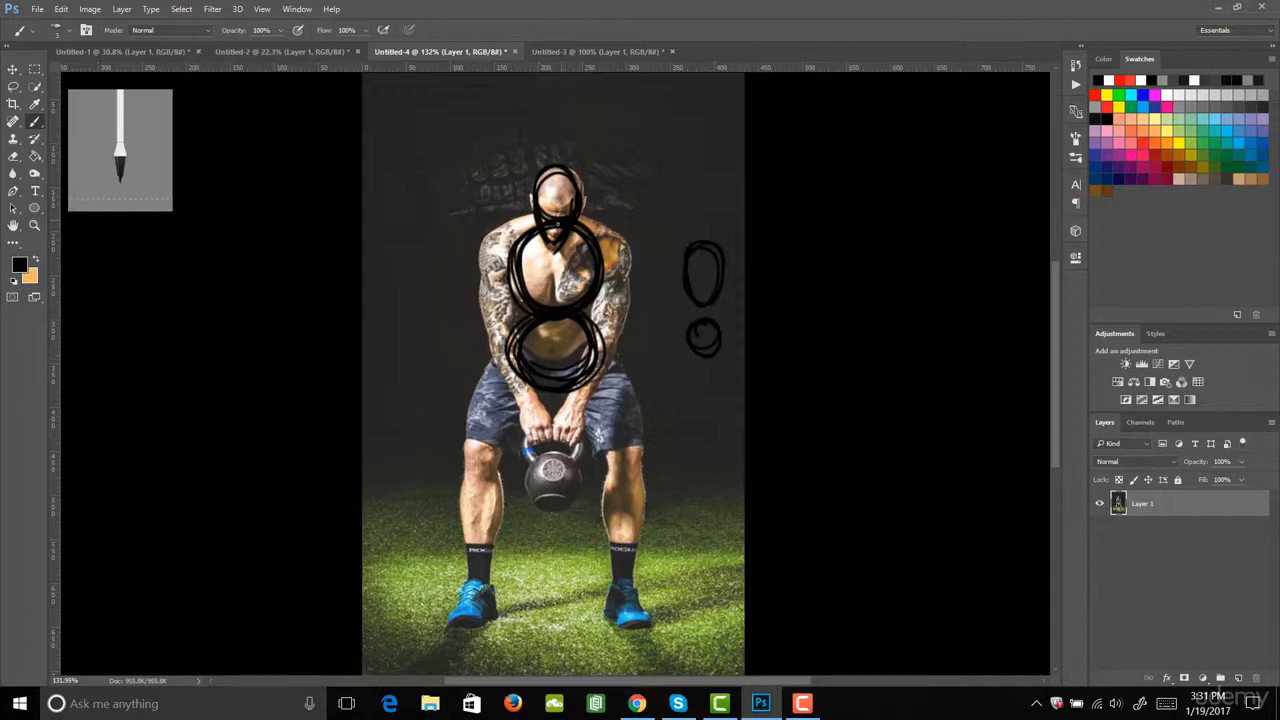
{"action": "mouse_move", "coordinate": [554, 244]}
{"action": "left_mouse_down"}
{"action": "mouse_move", "coordinate": [548, 336]}
{"action": "mouse_move", "coordinate": [555, 238]}
{"action": "mouse_move", "coordinate": [552, 262]}
{"action": "left_mouse_up"}
{"action": "mouse_move", "coordinate": [478, 238]}
{"action": "left_mouse_down"}
{"action": "mouse_move", "coordinate": [560, 216]}
{"action": "mouse_move", "coordinate": [628, 245]}
{"action": "mouse_move", "coordinate": [545, 226]}
{"action": "mouse_move", "coordinate": [479, 258]}
{"action": "left_mouse_up"}
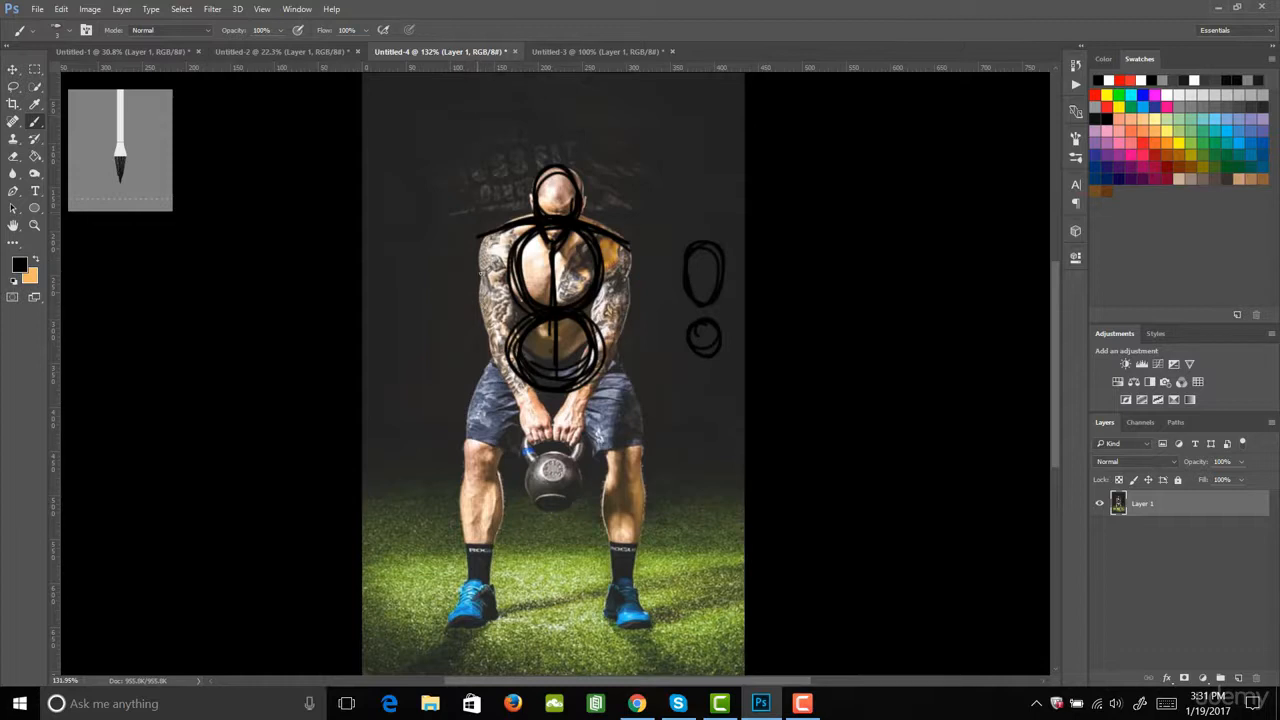
Block in the lifter's arm on the picture's left with upper-arm and forearm cylinders, a wrist circle and a simplified hand.
{"action": "left_click_drag", "start_coordinate": [477, 238], "coordinate": [487, 328]}
{"action": "mouse_move", "coordinate": [488, 330]}
{"action": "left_mouse_down"}
{"action": "mouse_move", "coordinate": [500, 309]}
{"action": "mouse_move", "coordinate": [533, 398]}
{"action": "left_mouse_up"}
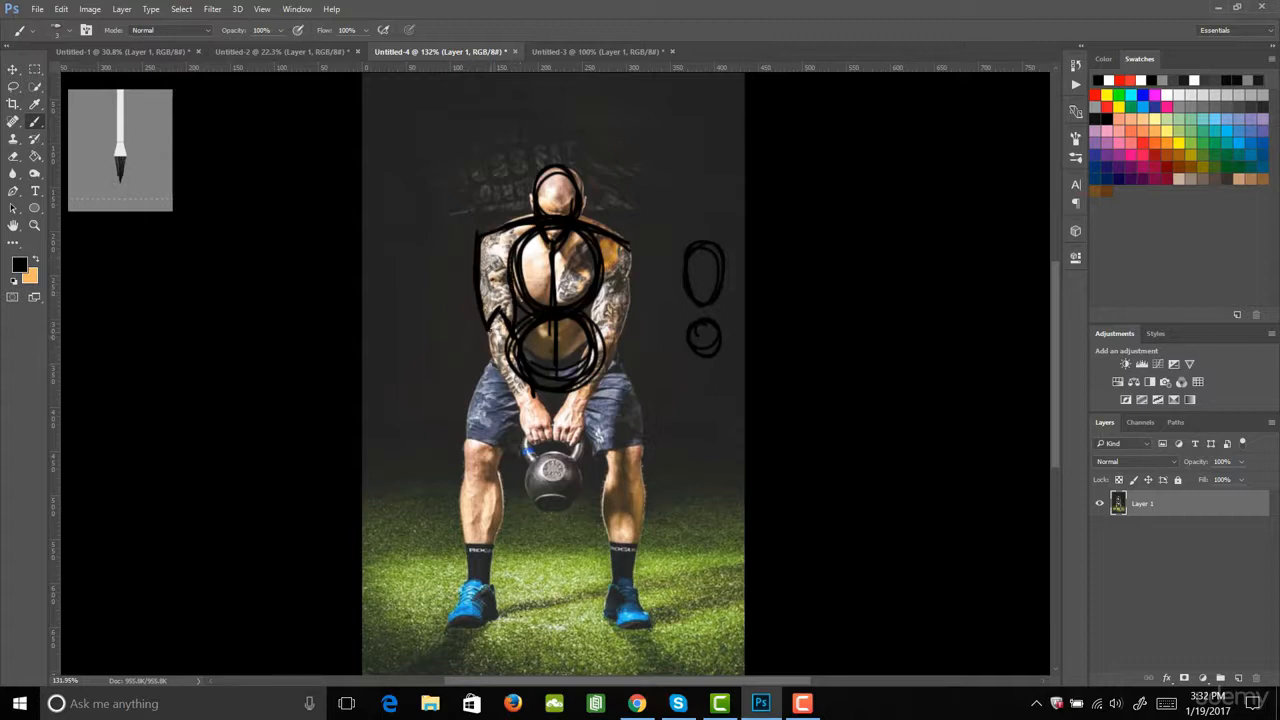
{"action": "mouse_move", "coordinate": [488, 330]}
{"action": "left_mouse_down"}
{"action": "mouse_move", "coordinate": [514, 393]}
{"action": "mouse_move", "coordinate": [540, 408]}
{"action": "mouse_move", "coordinate": [535, 450]}
{"action": "mouse_move", "coordinate": [549, 440]}
{"action": "left_mouse_up"}
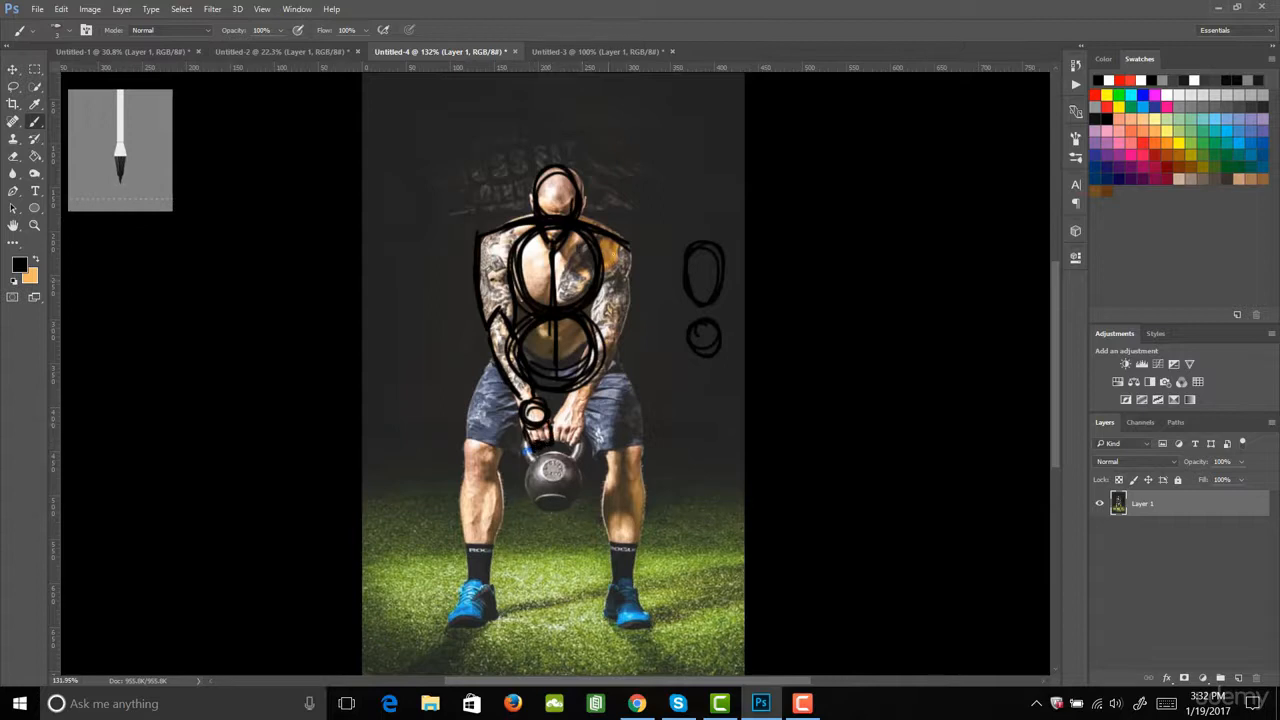
Block in the lifter's arm on the picture's right with two cylinders, a wrist circle and a simplified gripping hand.
{"action": "mouse_move", "coordinate": [628, 248]}
{"action": "left_mouse_down"}
{"action": "mouse_move", "coordinate": [626, 324]}
{"action": "mouse_move", "coordinate": [617, 346]}
{"action": "mouse_move", "coordinate": [610, 319]}
{"action": "mouse_move", "coordinate": [596, 338]}
{"action": "mouse_move", "coordinate": [567, 406]}
{"action": "left_mouse_up"}
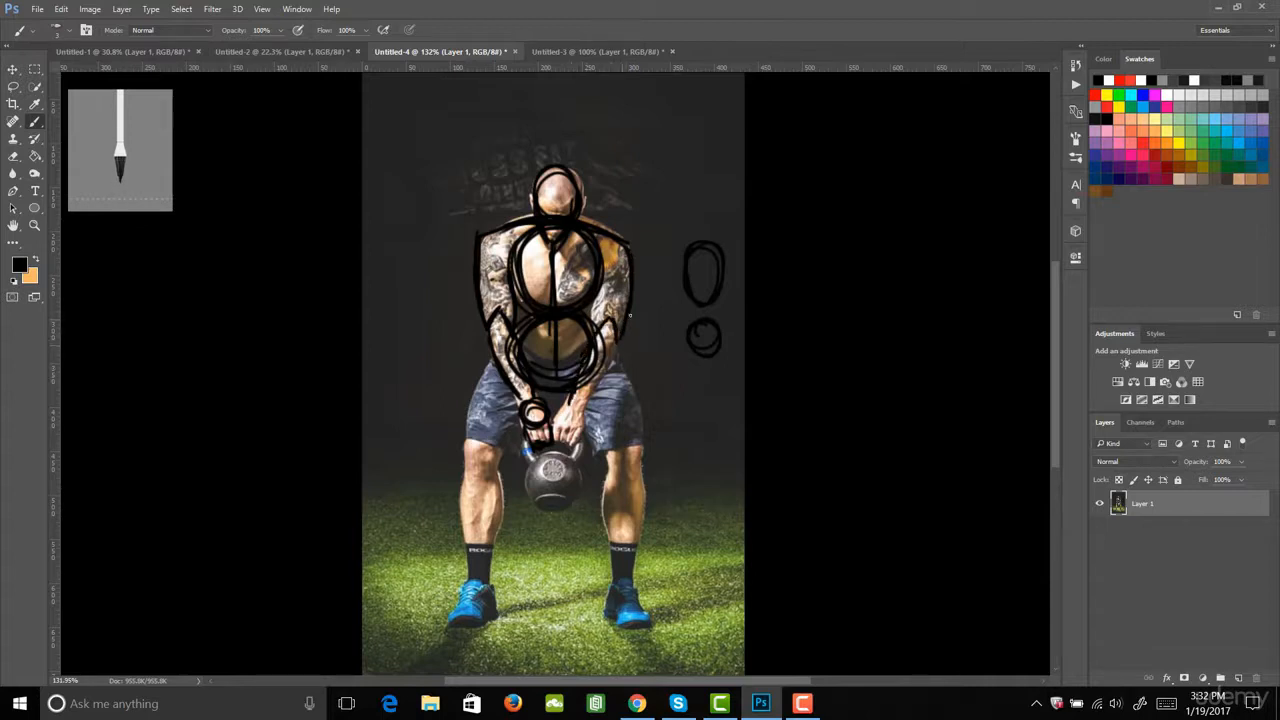
{"action": "left_click_drag", "start_coordinate": [595, 334], "coordinate": [598, 293]}
{"action": "mouse_move", "coordinate": [615, 345]}
{"action": "left_mouse_down"}
{"action": "mouse_move", "coordinate": [566, 424]}
{"action": "mouse_move", "coordinate": [576, 401]}
{"action": "mouse_move", "coordinate": [585, 416]}
{"action": "mouse_move", "coordinate": [556, 432]}
{"action": "mouse_move", "coordinate": [578, 428]}
{"action": "mouse_move", "coordinate": [571, 442]}
{"action": "left_mouse_up"}
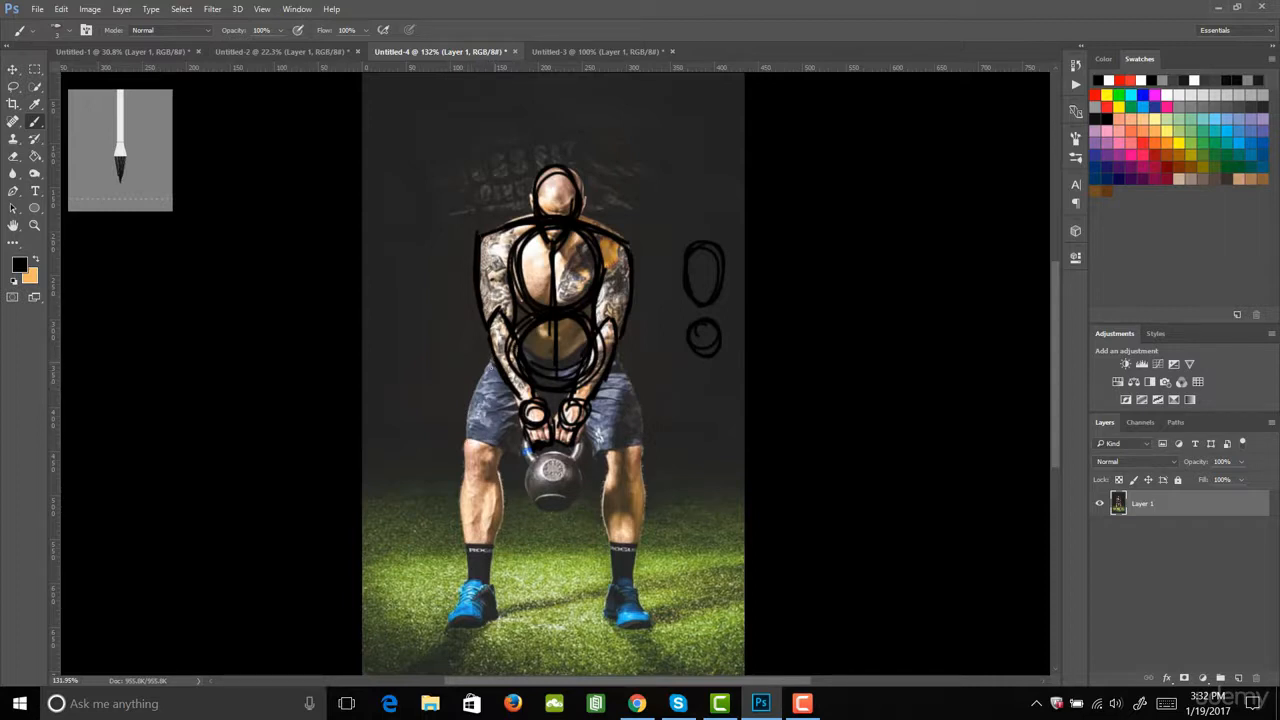
Outline the lifter's leg on the picture's left with thigh and shin cylinders, a pointed knee joint and a foot wedge.
{"action": "left_click_drag", "start_coordinate": [490, 356], "coordinate": [467, 445]}
{"action": "mouse_move", "coordinate": [467, 456]}
{"action": "left_mouse_down"}
{"action": "mouse_move", "coordinate": [504, 470]}
{"action": "mouse_move", "coordinate": [497, 448]}
{"action": "mouse_move", "coordinate": [486, 452]}
{"action": "mouse_move", "coordinate": [499, 535]}
{"action": "mouse_move", "coordinate": [502, 500]}
{"action": "mouse_move", "coordinate": [492, 596]}
{"action": "left_mouse_up"}
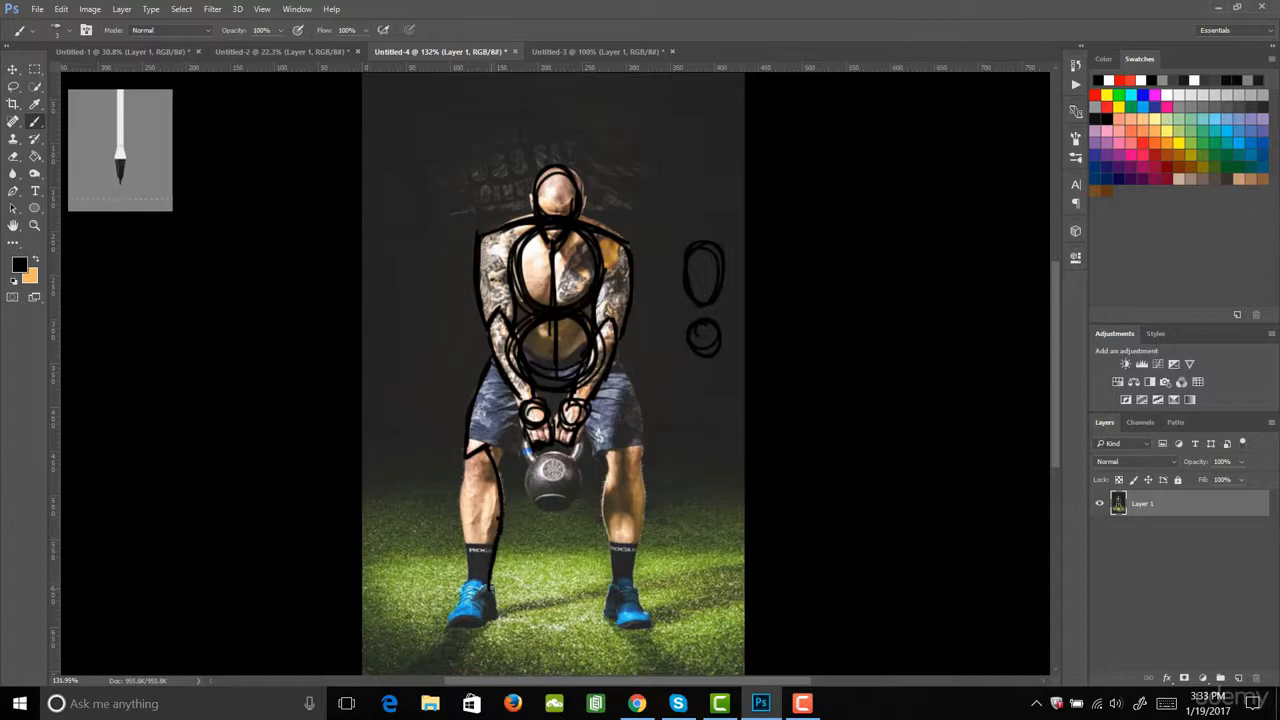
{"action": "left_click_drag", "start_coordinate": [486, 381], "coordinate": [470, 430]}
{"action": "mouse_move", "coordinate": [473, 449]}
{"action": "left_mouse_down"}
{"action": "mouse_move", "coordinate": [492, 428]}
{"action": "mouse_move", "coordinate": [507, 579]}
{"action": "left_mouse_up"}
{"action": "left_click_drag", "start_coordinate": [506, 518], "coordinate": [494, 576]}
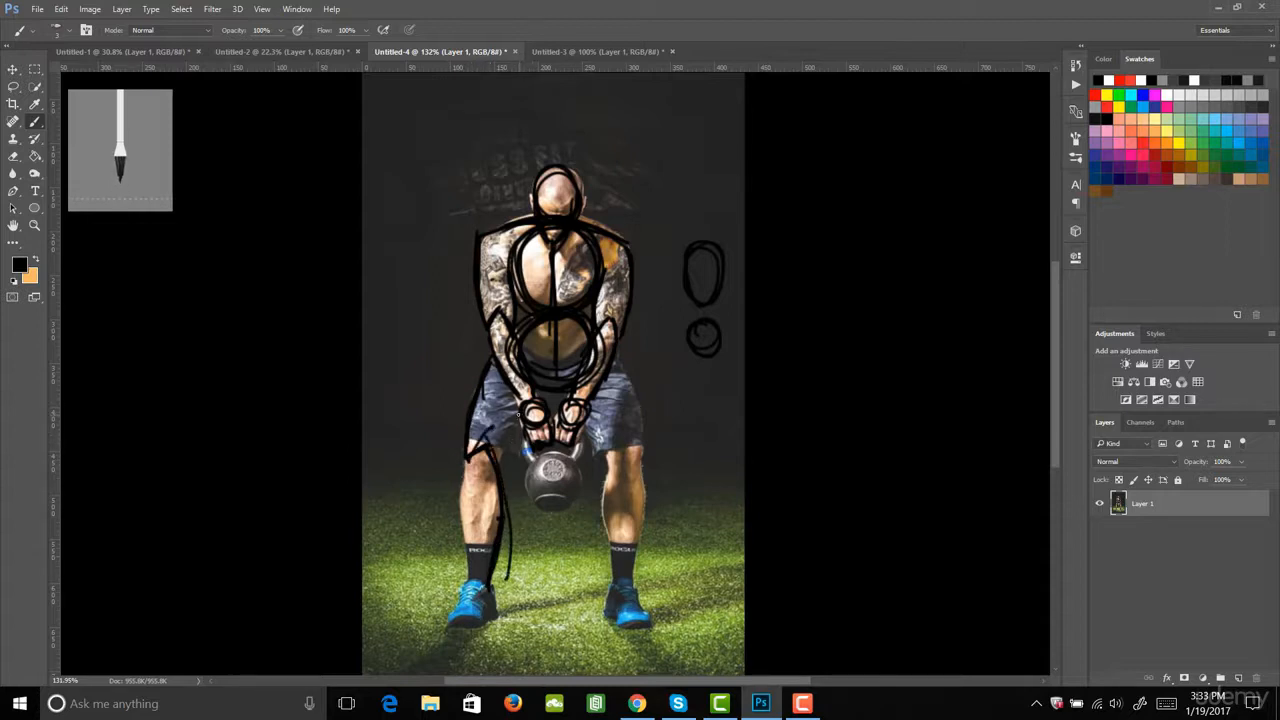
{"action": "mouse_move", "coordinate": [518, 414]}
{"action": "left_mouse_down"}
{"action": "mouse_move", "coordinate": [465, 504]}
{"action": "mouse_move", "coordinate": [472, 588]}
{"action": "left_mouse_up"}
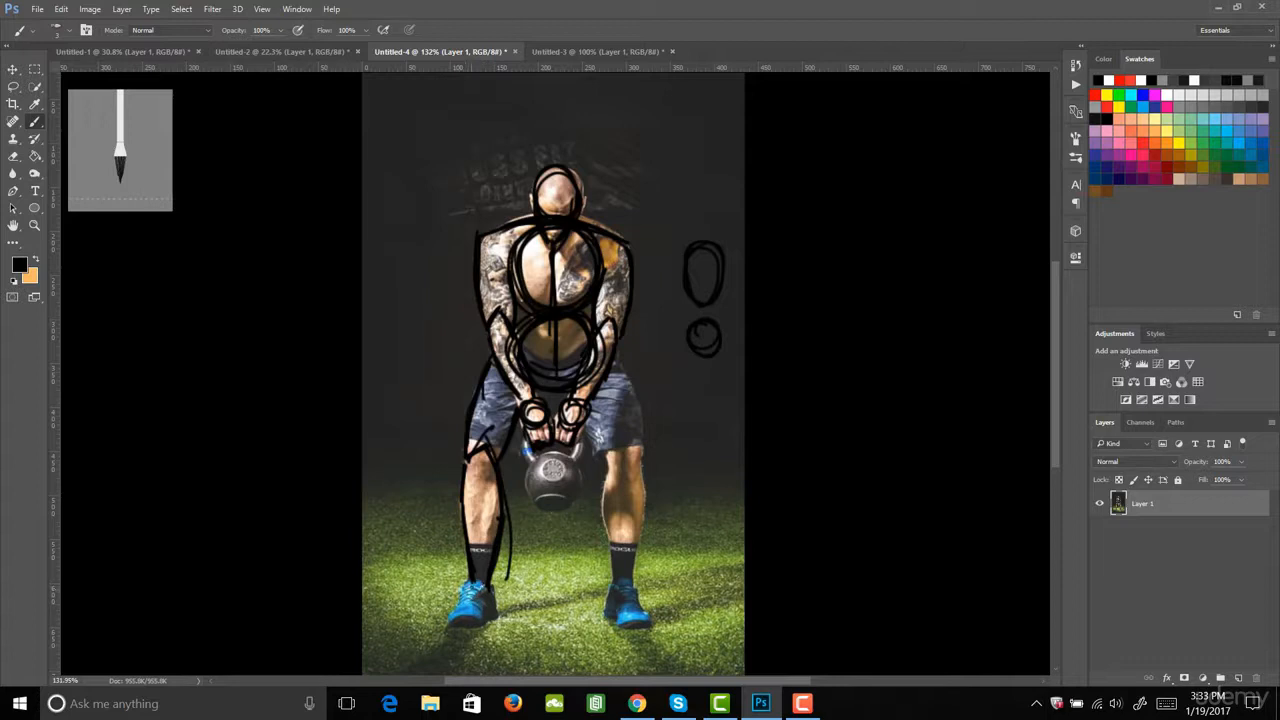
{"action": "mouse_move", "coordinate": [468, 578]}
{"action": "left_mouse_down"}
{"action": "mouse_move", "coordinate": [450, 622]}
{"action": "mouse_move", "coordinate": [486, 625]}
{"action": "left_mouse_up"}
{"action": "mouse_move", "coordinate": [484, 626]}
{"action": "left_mouse_down"}
{"action": "mouse_move", "coordinate": [491, 594]}
{"action": "mouse_move", "coordinate": [490, 612]}
{"action": "left_mouse_up"}
Outline the lifter's leg on the picture's right with thigh and shin cylinders and a simplified foot.
{"action": "mouse_move", "coordinate": [620, 366]}
{"action": "left_mouse_down"}
{"action": "mouse_move", "coordinate": [645, 466]}
{"action": "mouse_move", "coordinate": [635, 446]}
{"action": "mouse_move", "coordinate": [604, 498]}
{"action": "mouse_move", "coordinate": [614, 562]}
{"action": "left_mouse_up"}
{"action": "left_click_drag", "start_coordinate": [607, 514], "coordinate": [615, 582]}
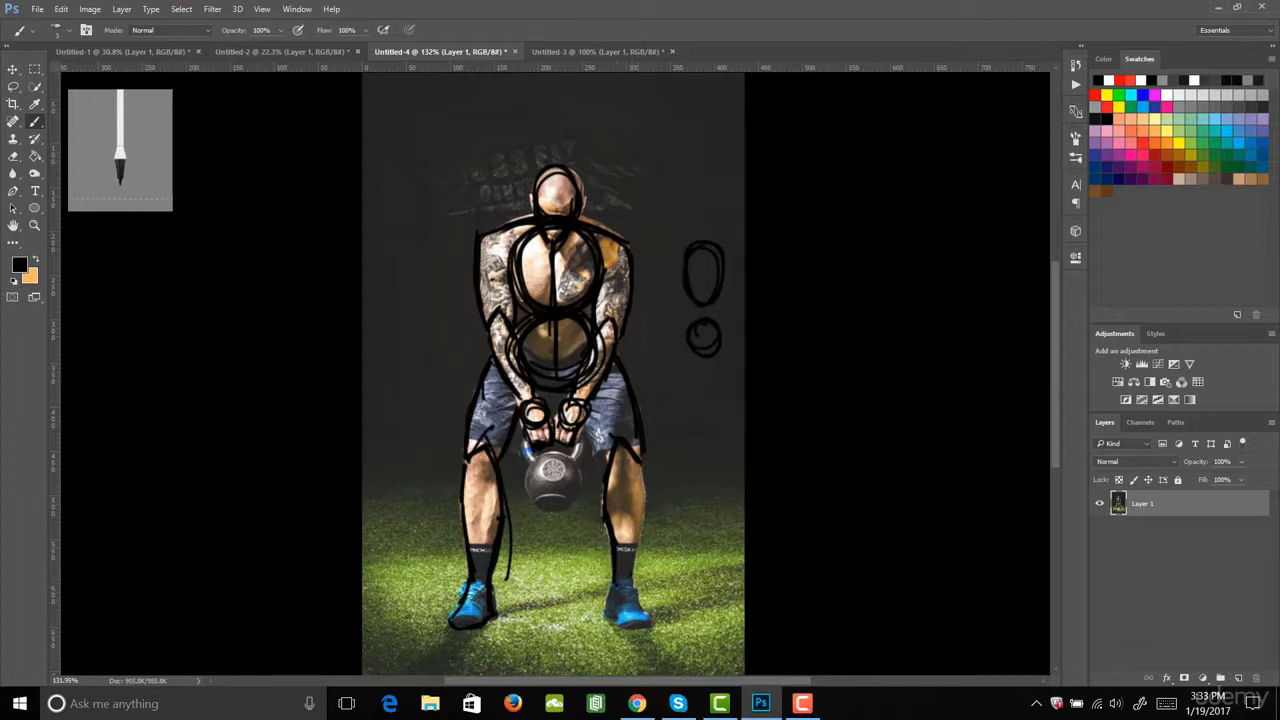
{"action": "mouse_move", "coordinate": [631, 582]}
{"action": "left_mouse_down"}
{"action": "mouse_move", "coordinate": [641, 478]}
{"action": "mouse_move", "coordinate": [592, 418]}
{"action": "mouse_move", "coordinate": [605, 460]}
{"action": "left_mouse_up"}
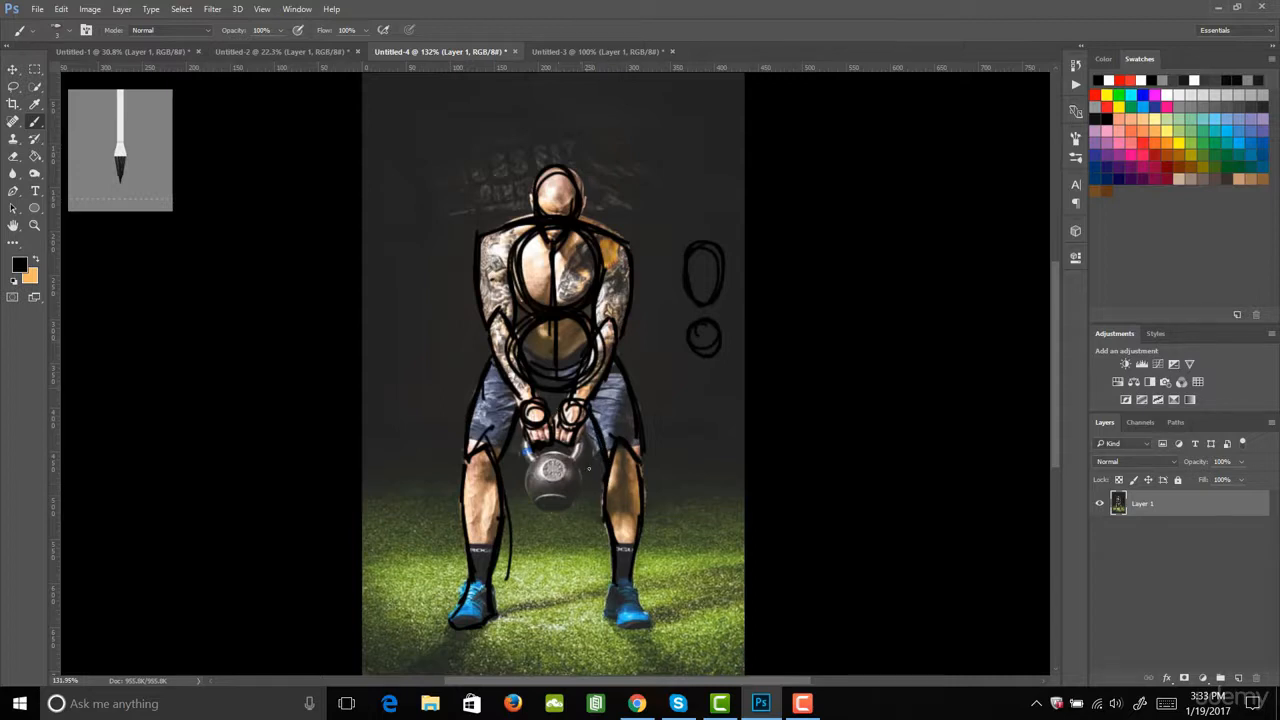
{"action": "mouse_move", "coordinate": [606, 588]}
{"action": "left_mouse_down"}
{"action": "mouse_move", "coordinate": [610, 620]}
{"action": "mouse_move", "coordinate": [658, 630]}
{"action": "left_mouse_up"}
In the Untitled-3 document, draw the leaning woman's head circle with a pointed chin, spine line, slanted ribcage oval and pelvis circle.
{"action": "left_click", "coordinate": [606, 50]}
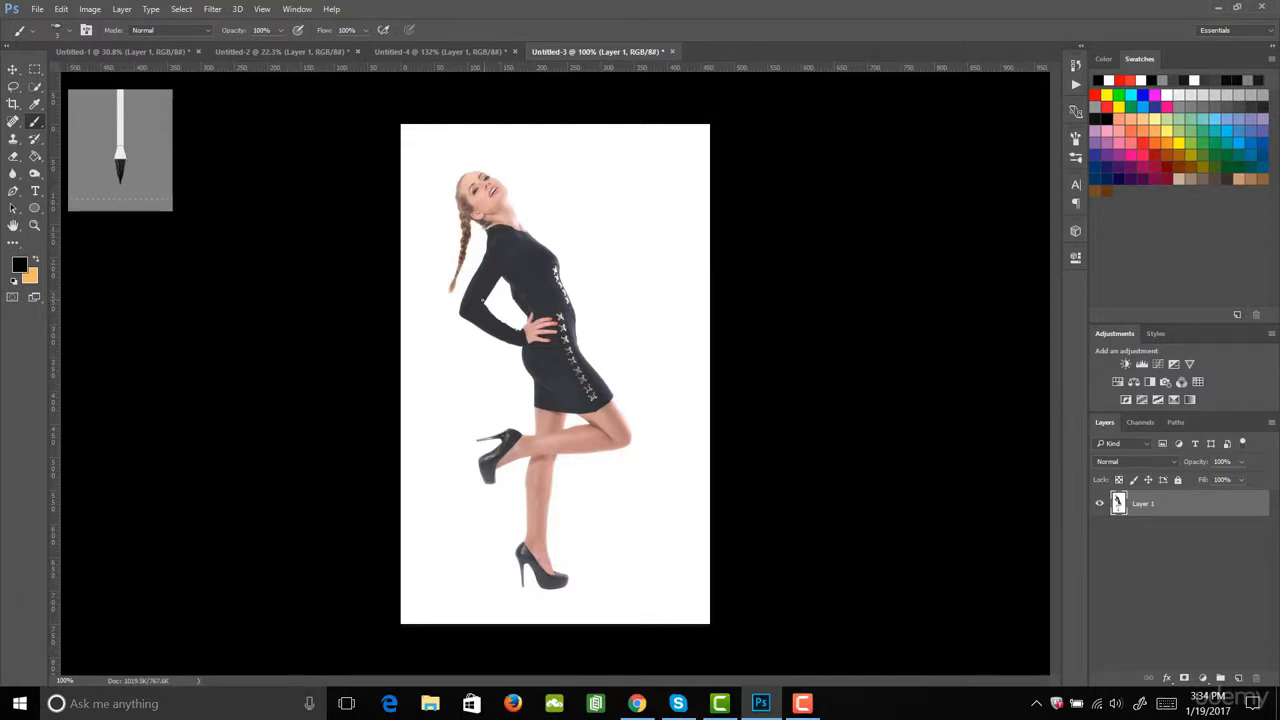
{"action": "mouse_move", "coordinate": [466, 188]}
{"action": "left_mouse_down"}
{"action": "mouse_move", "coordinate": [480, 176]}
{"action": "mouse_move", "coordinate": [478, 205]}
{"action": "mouse_move", "coordinate": [468, 178]}
{"action": "mouse_move", "coordinate": [500, 205]}
{"action": "mouse_move", "coordinate": [501, 178]}
{"action": "left_mouse_up"}
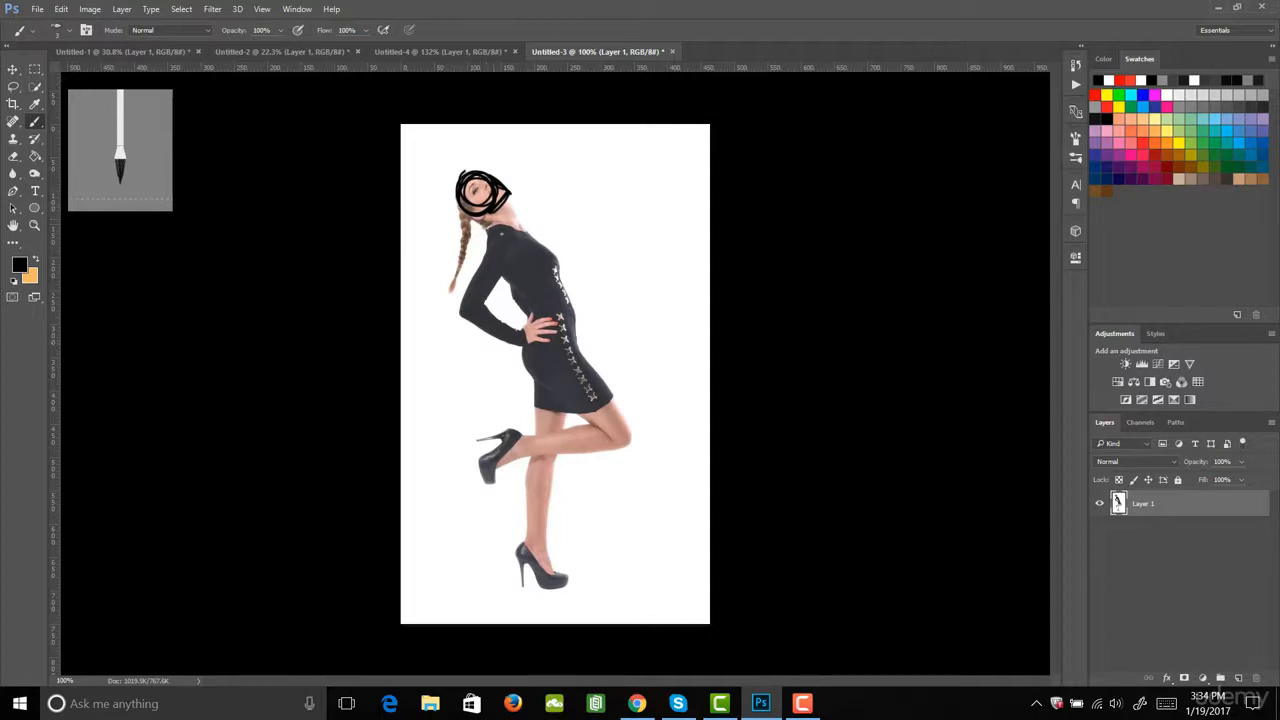
{"action": "mouse_move", "coordinate": [486, 210]}
{"action": "left_mouse_down"}
{"action": "mouse_move", "coordinate": [520, 278]}
{"action": "mouse_move", "coordinate": [532, 350]}
{"action": "left_mouse_up"}
{"action": "mouse_move", "coordinate": [508, 226]}
{"action": "left_mouse_down"}
{"action": "mouse_move", "coordinate": [548, 282]}
{"action": "mouse_move", "coordinate": [505, 222]}
{"action": "mouse_move", "coordinate": [540, 264]}
{"action": "left_mouse_up"}
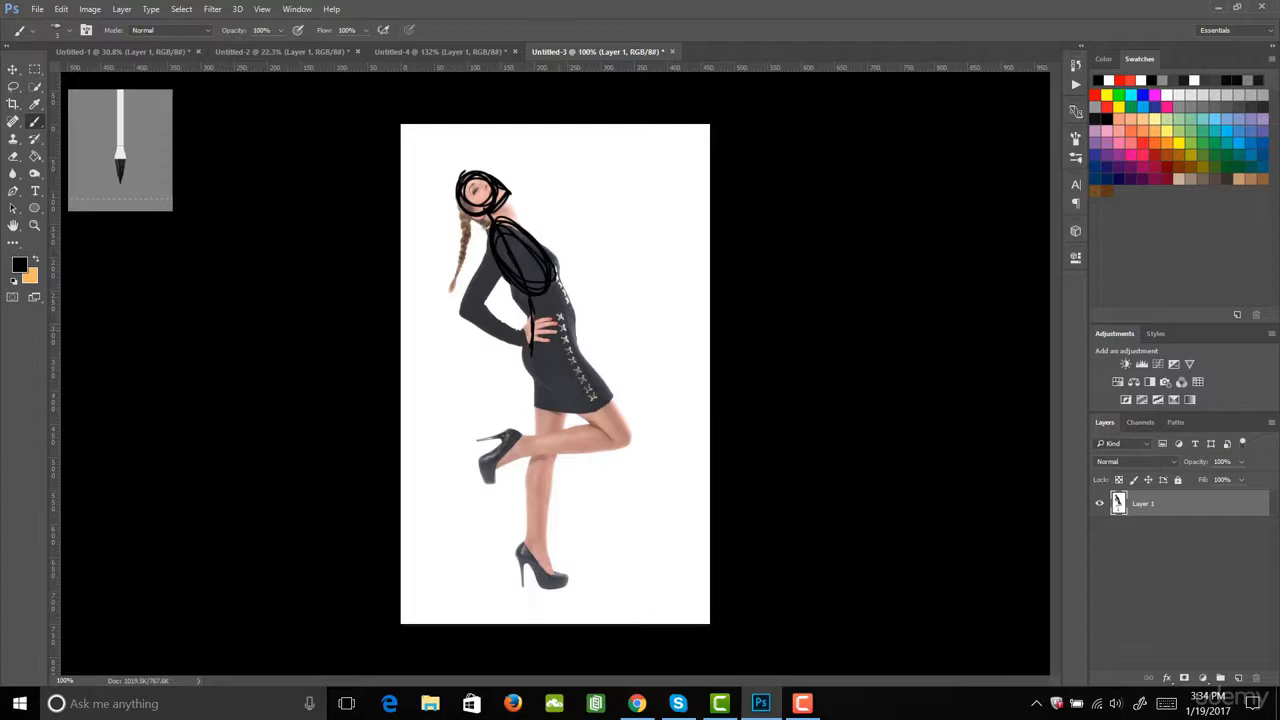
{"action": "mouse_move", "coordinate": [547, 374]}
{"action": "left_mouse_down"}
{"action": "mouse_move", "coordinate": [560, 330]}
{"action": "mouse_move", "coordinate": [525, 370]}
{"action": "mouse_move", "coordinate": [540, 384]}
{"action": "mouse_move", "coordinate": [552, 330]}
{"action": "mouse_move", "coordinate": [565, 375]}
{"action": "left_mouse_up"}
Block in the leaning woman's bent arm with upper-arm and forearm cylinders meeting at the elbow, undoing the stray forearm stroke.
{"action": "left_click_drag", "start_coordinate": [491, 243], "coordinate": [459, 306]}
{"action": "mouse_move", "coordinate": [490, 247]}
{"action": "left_mouse_down"}
{"action": "mouse_move", "coordinate": [459, 311]}
{"action": "mouse_move", "coordinate": [479, 299]}
{"action": "left_mouse_up"}
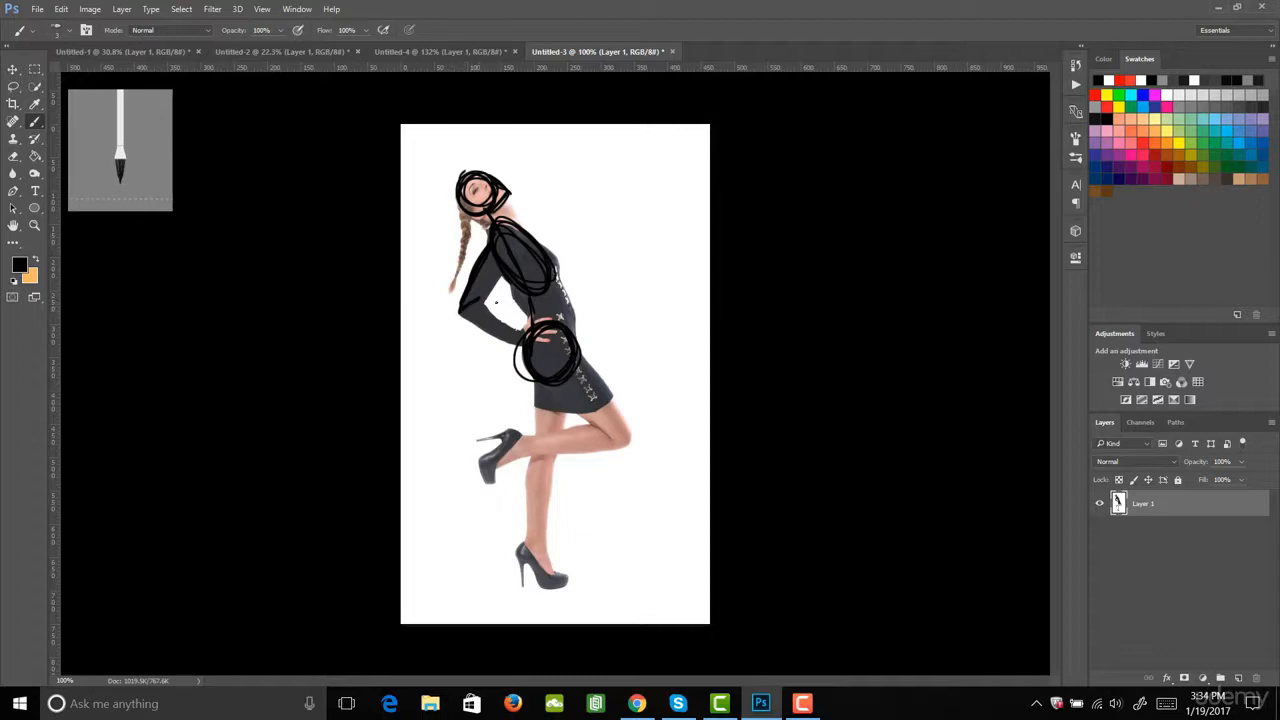
{"action": "left_click_drag", "start_coordinate": [459, 312], "coordinate": [453, 368]}
{"action": "key", "text": "ctrl+z"}
{"action": "left_click_drag", "start_coordinate": [466, 316], "coordinate": [518, 346]}
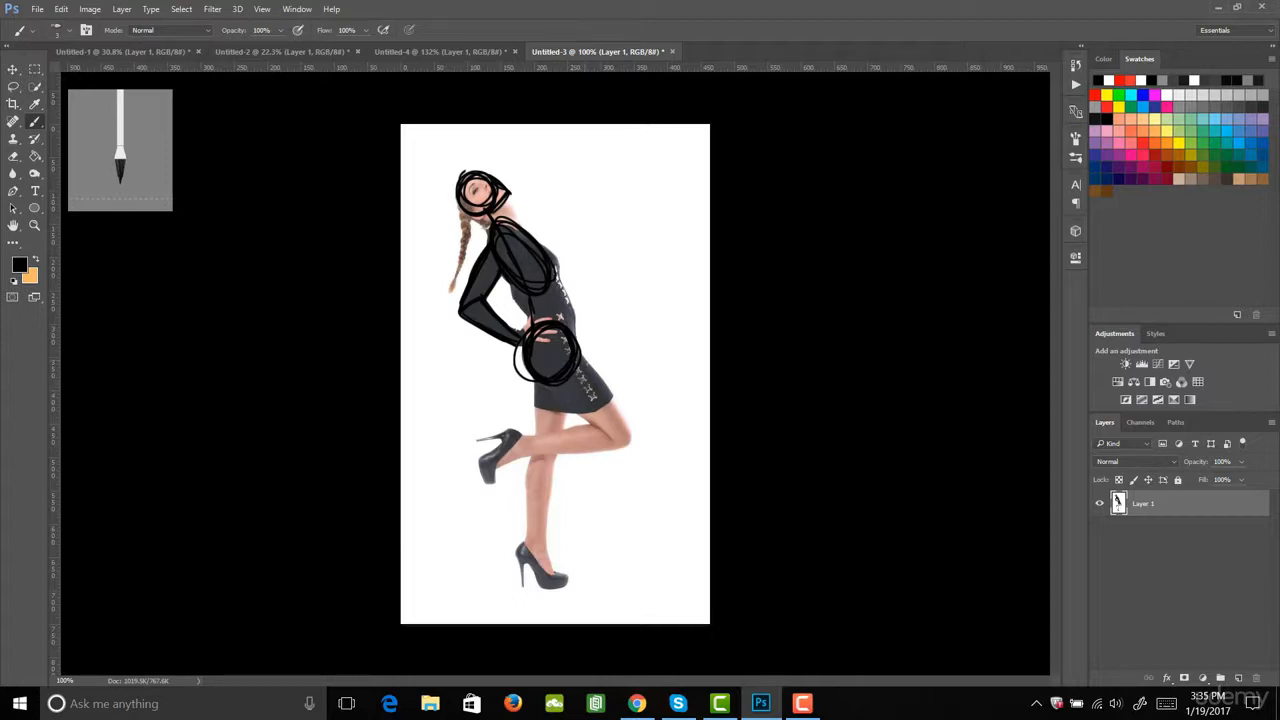
Outline the woman's raised bent leg with thigh and shin cylinders meeting at the knee, and trace the high-heeled foot.
{"action": "mouse_move", "coordinate": [578, 354]}
{"action": "left_mouse_down"}
{"action": "mouse_move", "coordinate": [629, 443]}
{"action": "mouse_move", "coordinate": [594, 423]}
{"action": "mouse_move", "coordinate": [616, 438]}
{"action": "mouse_move", "coordinate": [523, 441]}
{"action": "mouse_move", "coordinate": [582, 425]}
{"action": "left_mouse_up"}
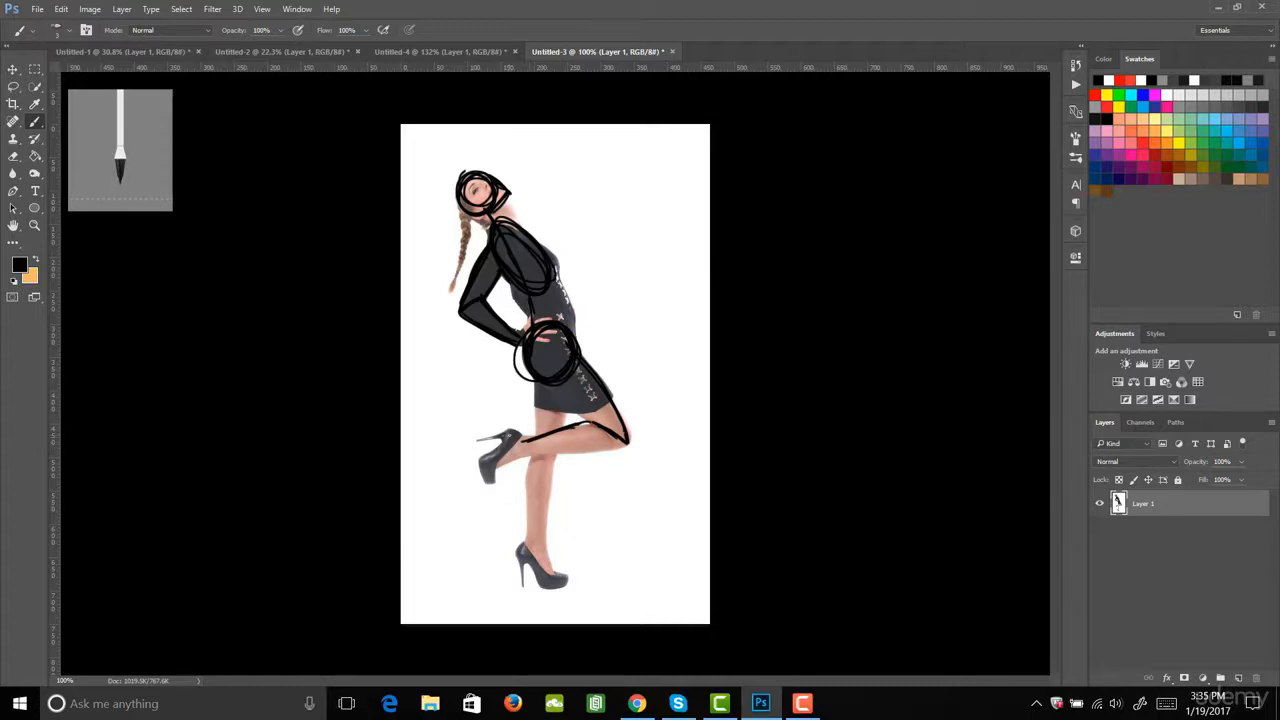
{"action": "left_click_drag", "start_coordinate": [556, 386], "coordinate": [603, 446]}
{"action": "left_click", "coordinate": [525, 456]}
{"action": "left_click", "coordinate": [626, 446], "text": "shift"}
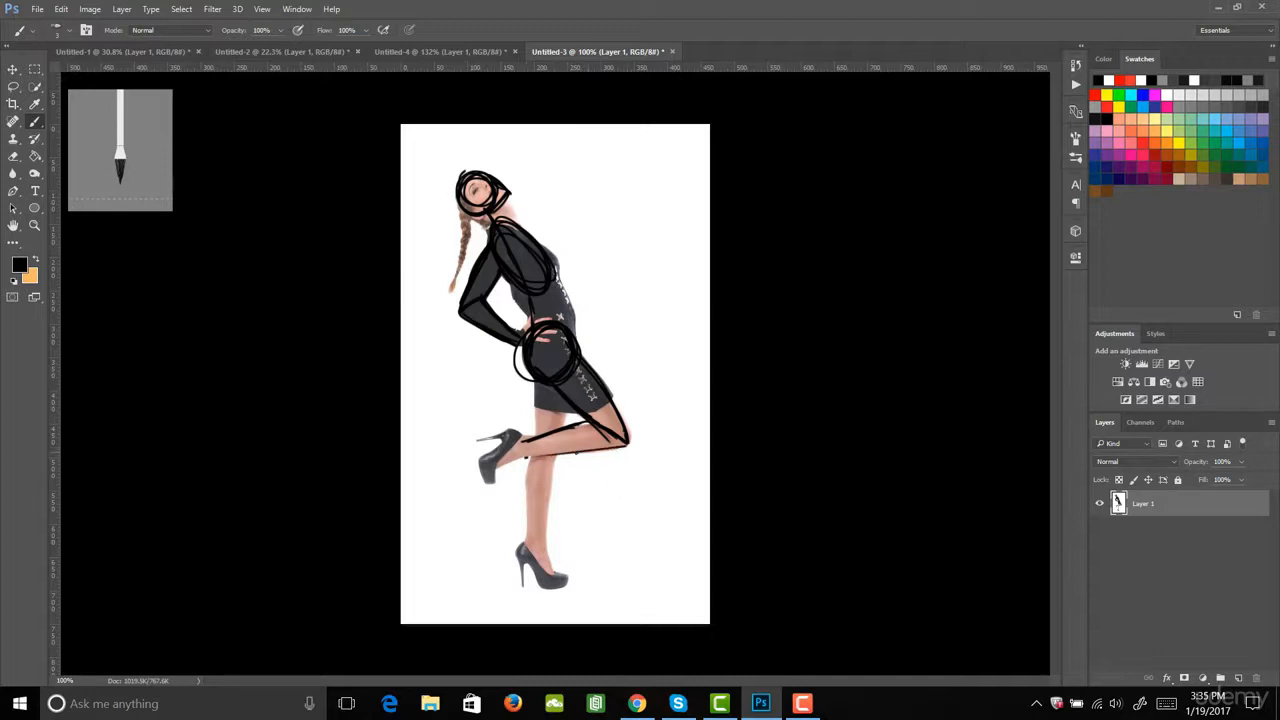
{"action": "mouse_move", "coordinate": [526, 456]}
{"action": "left_mouse_down"}
{"action": "mouse_move", "coordinate": [487, 483]}
{"action": "mouse_move", "coordinate": [484, 458]}
{"action": "mouse_move", "coordinate": [508, 434]}
{"action": "mouse_move", "coordinate": [523, 444]}
{"action": "left_mouse_up"}
Outline the woman's straight standing leg from hip to ankle with two cylinders and a wedge for the high-heeled foot.
{"action": "mouse_move", "coordinate": [552, 443]}
{"action": "left_mouse_down"}
{"action": "mouse_move", "coordinate": [525, 480]}
{"action": "mouse_move", "coordinate": [527, 564]}
{"action": "mouse_move", "coordinate": [529, 526]}
{"action": "left_mouse_up"}
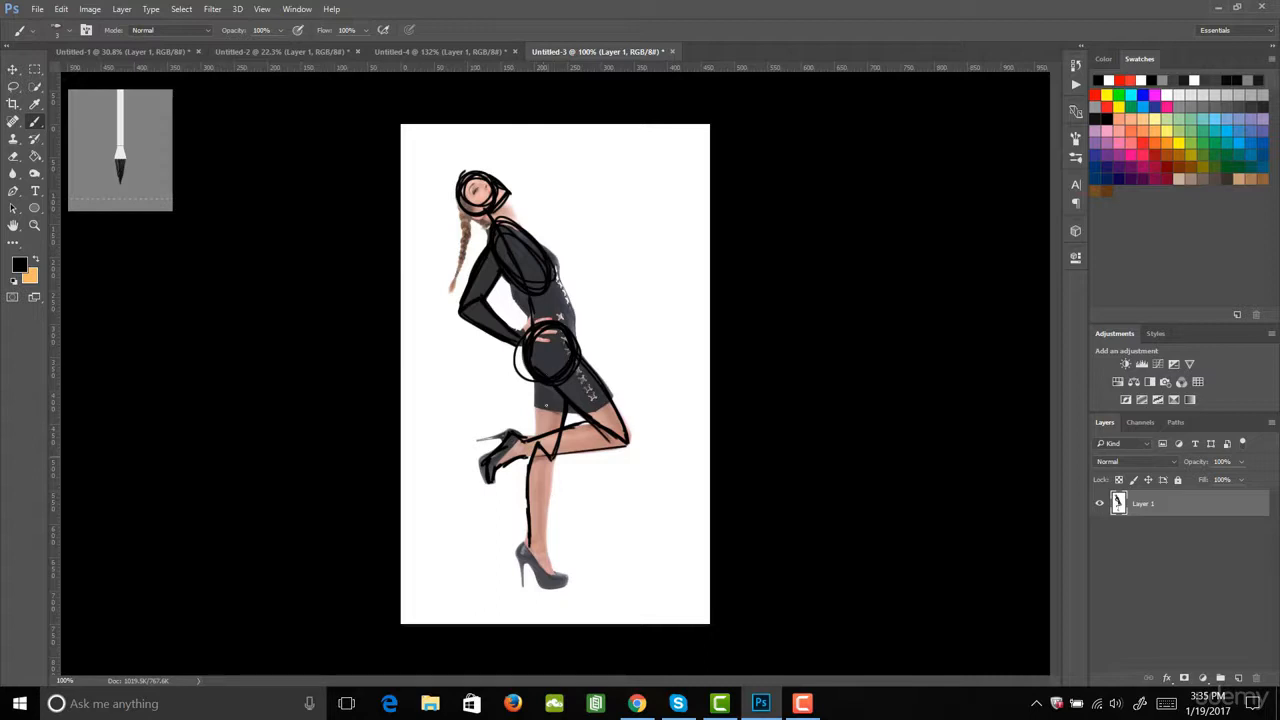
{"action": "left_click_drag", "start_coordinate": [536, 384], "coordinate": [548, 524]}
{"action": "left_click_drag", "start_coordinate": [552, 460], "coordinate": [546, 554]}
{"action": "mouse_move", "coordinate": [550, 494]}
{"action": "left_mouse_down"}
{"action": "mouse_move", "coordinate": [543, 556]}
{"action": "mouse_move", "coordinate": [564, 578]}
{"action": "mouse_move", "coordinate": [540, 579]}
{"action": "mouse_move", "coordinate": [517, 533]}
{"action": "left_mouse_up"}
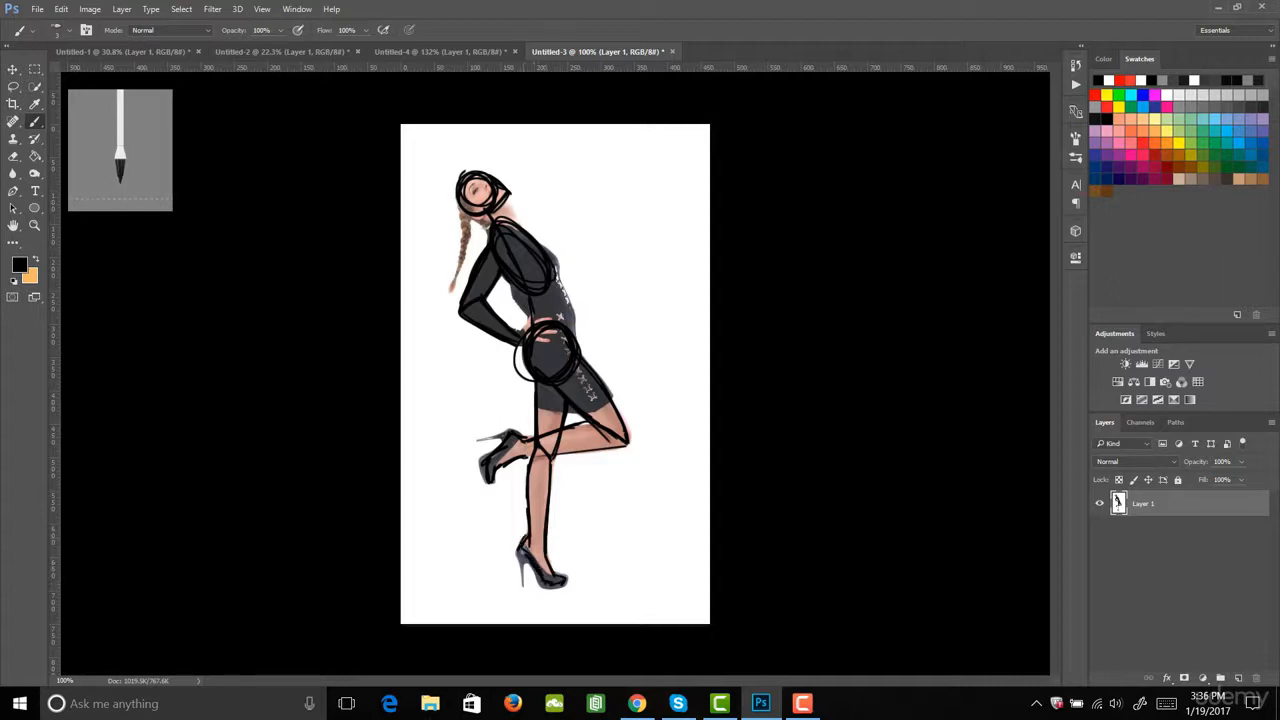